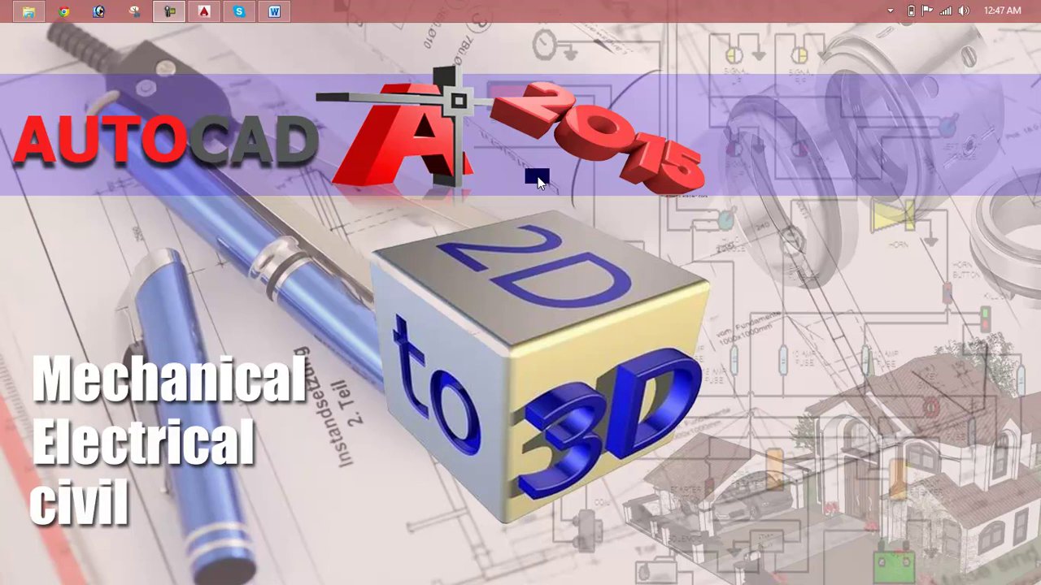
# Step: Bring the Lesson 24 Word document outlining the region and boundary commands to the front
pyautogui.click(290, 10)
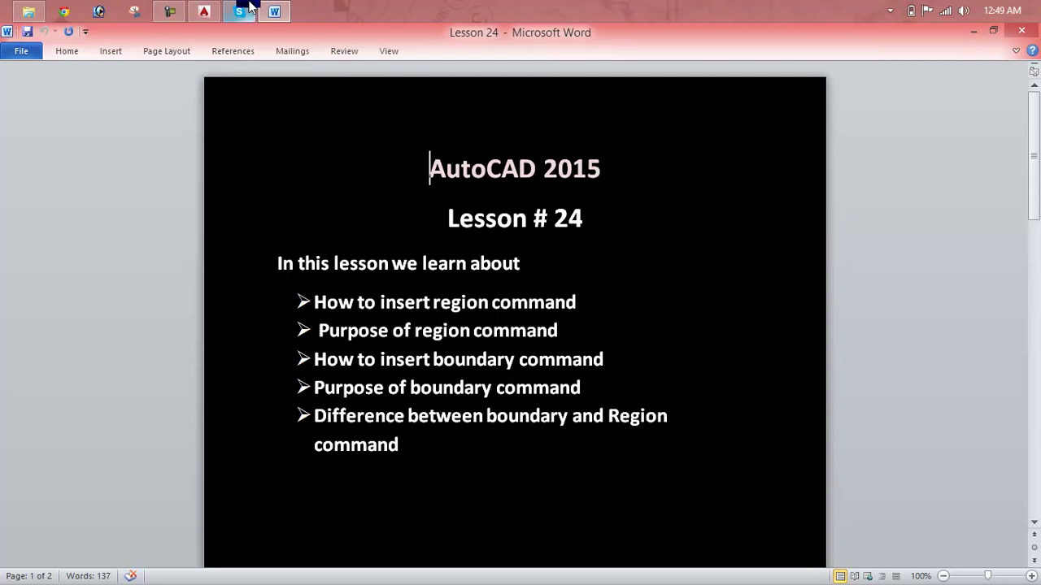
# Step: Switch to AutoCAD and draw a five-corner chevron with LINE, closing it with C
pyautogui.click(204, 10)
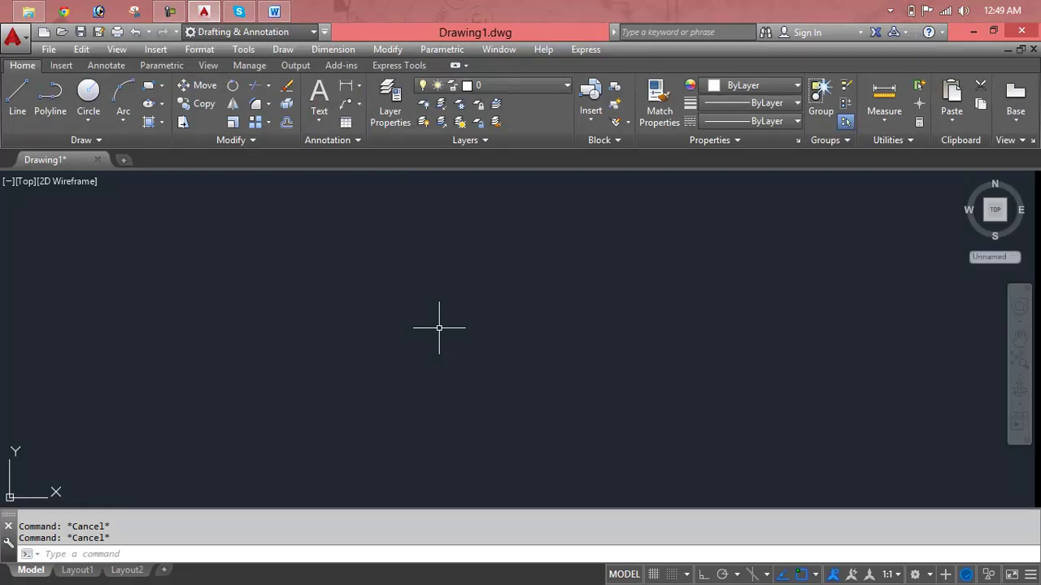
pyautogui.write('l')
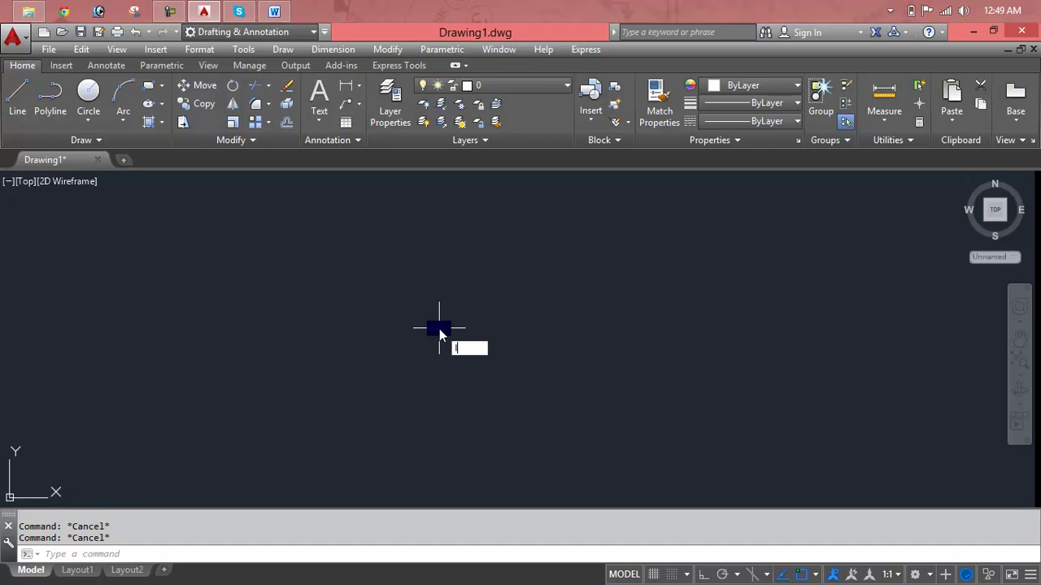
pyautogui.press('Return')
pyautogui.click(179, 333)
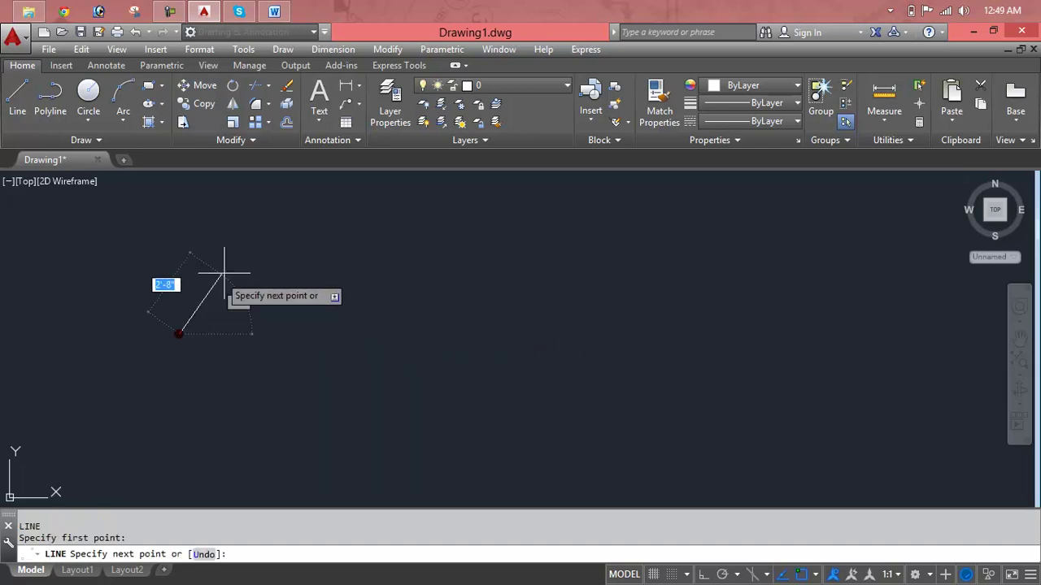
pyautogui.click(288, 210)
pyautogui.click(544, 334)
pyautogui.click(485, 456)
pyautogui.click(261, 441)
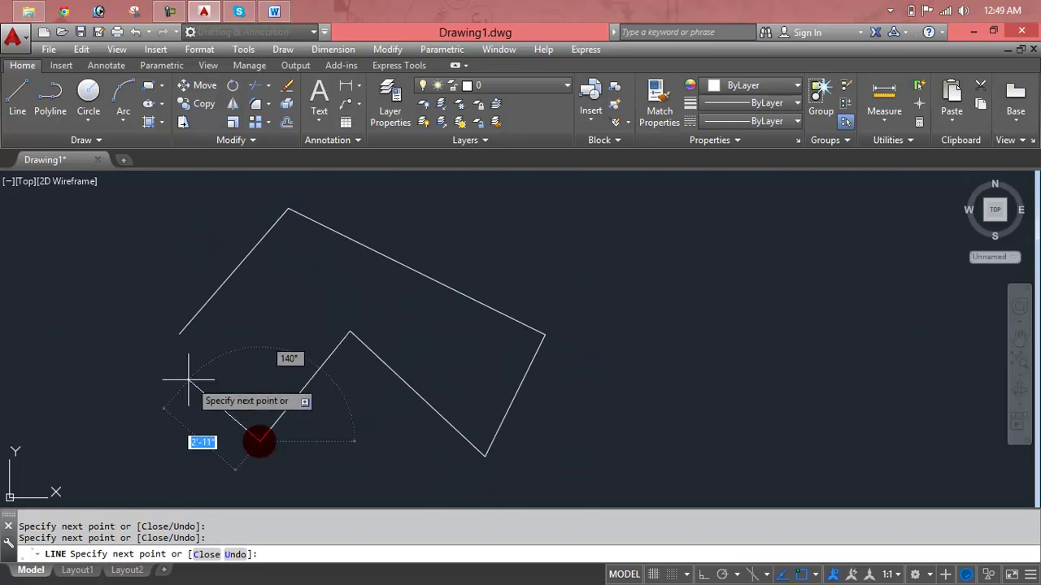
pyautogui.write('c')
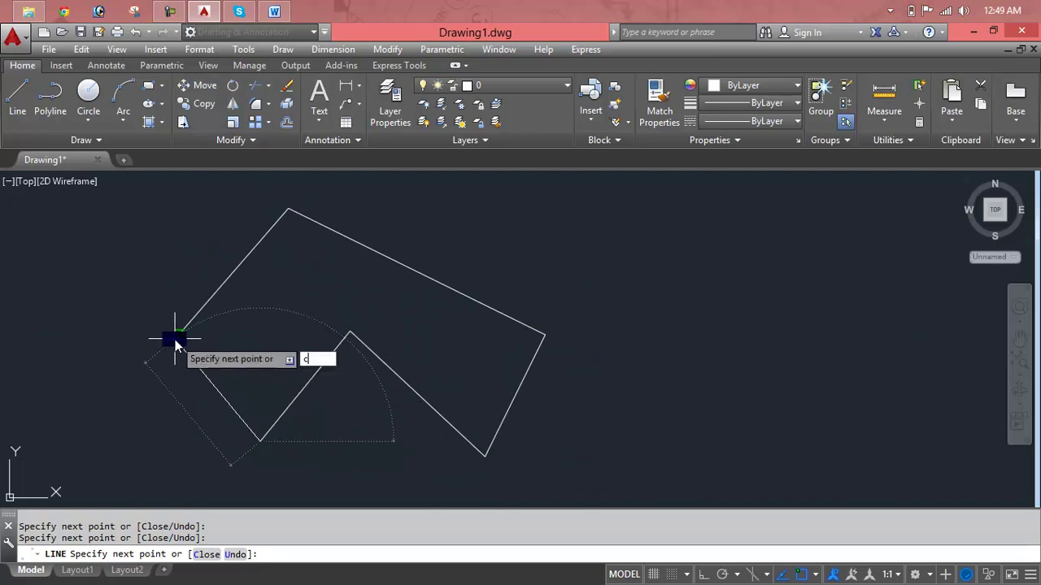
pyautogui.press('Return')
# Step: Draw a closed six-point irregular polyline shape to the right of the chevron
pyautogui.moveTo(262, 325); pyautogui.dragTo(135, 313, button='middle')
pyautogui.write('p')
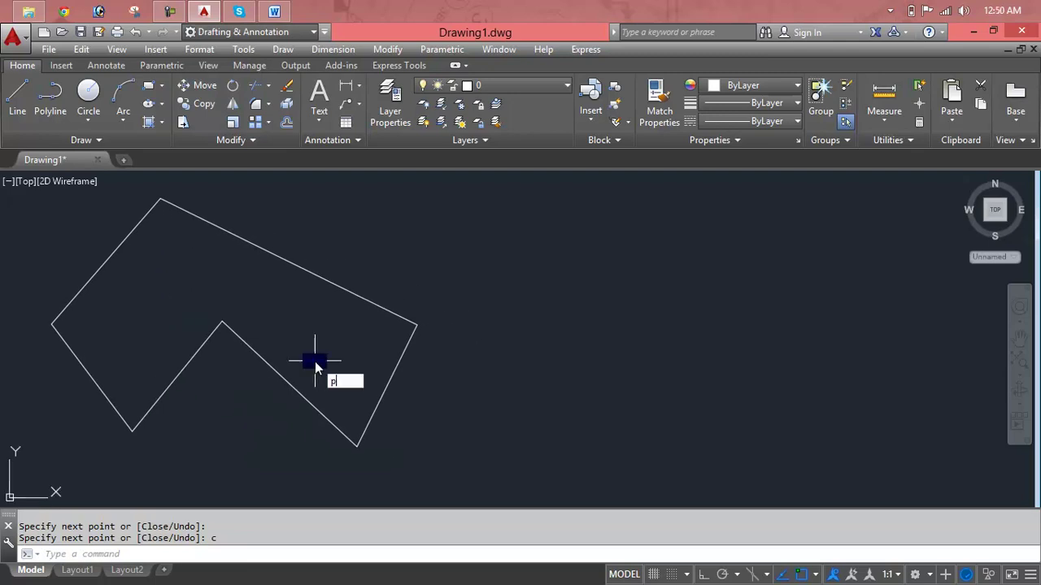
pyautogui.write('l')
pyautogui.press('Return')
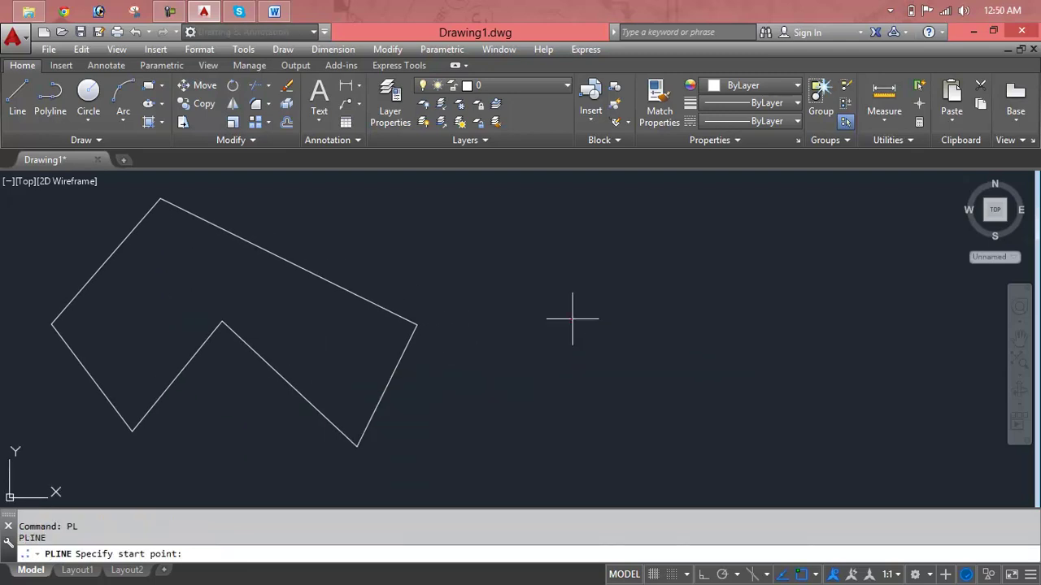
pyautogui.click(572, 318)
pyautogui.click(770, 189)
pyautogui.click(876, 322)
pyautogui.click(733, 365)
pyautogui.click(704, 269)
pyautogui.click(667, 478)
pyautogui.write('c')
pyautogui.press('Return')
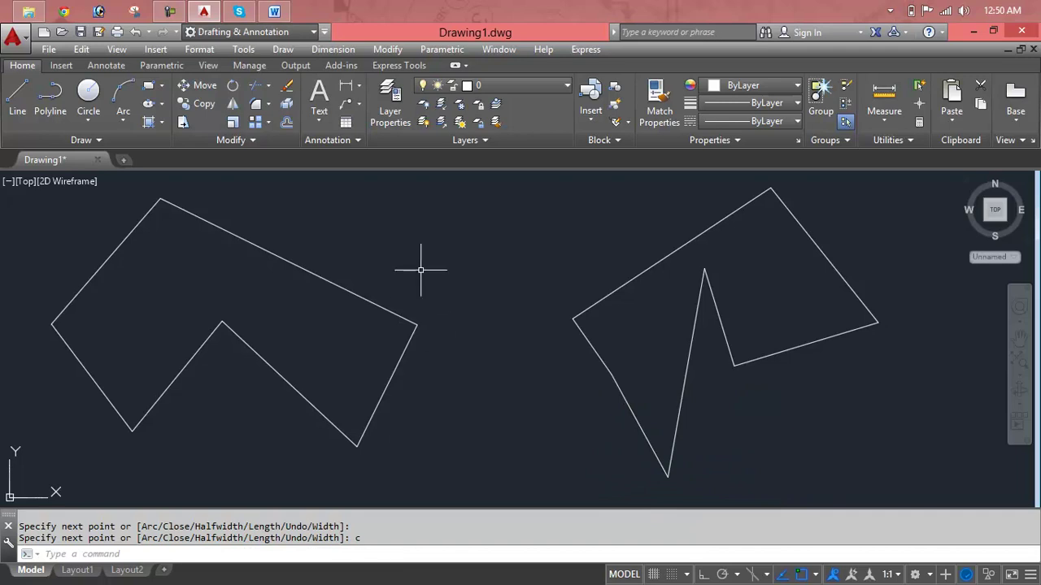
pyautogui.click(372, 302)
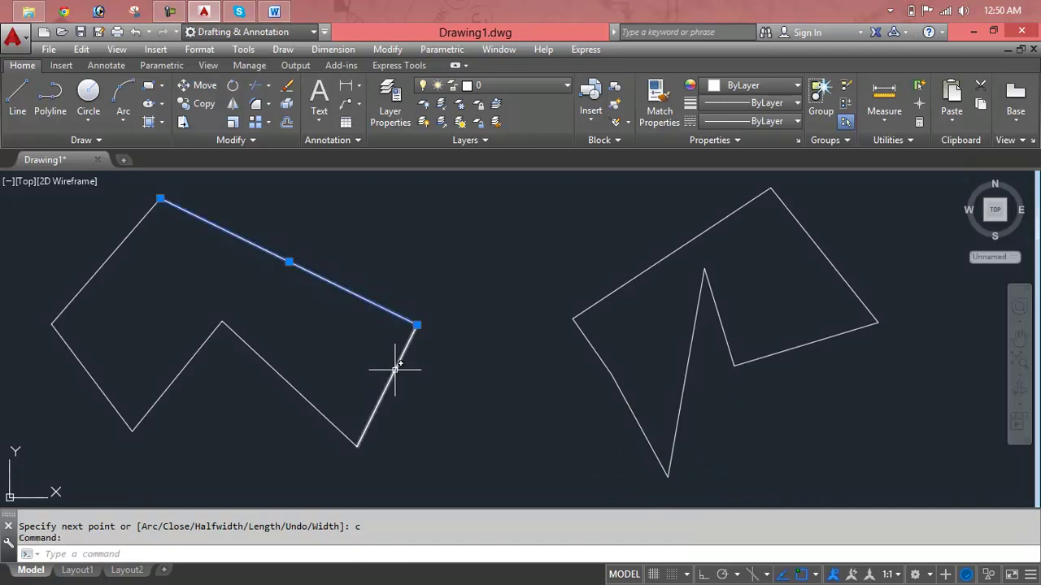
pyautogui.click(395, 366)
pyautogui.click(287, 382)
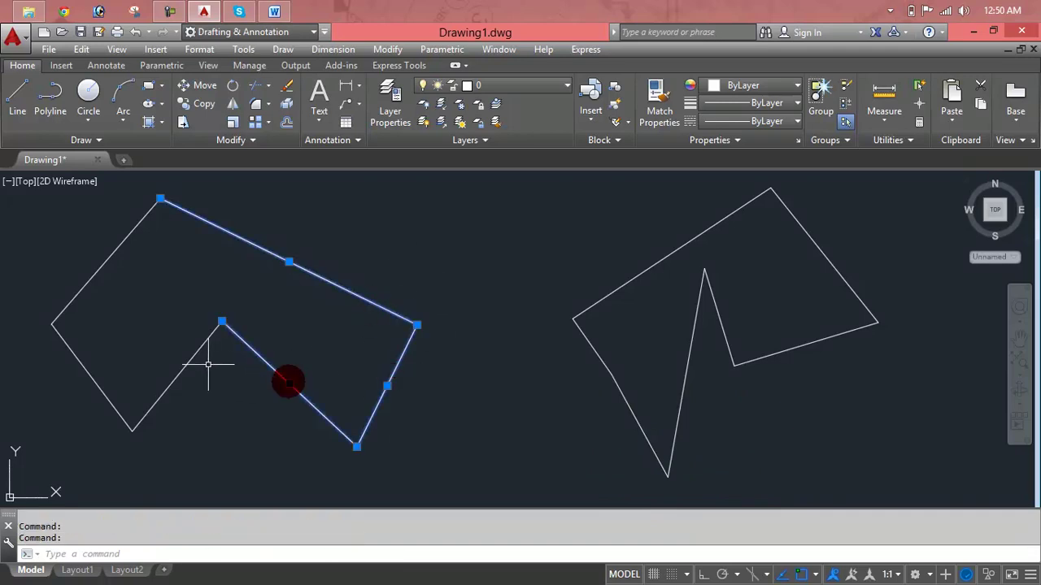
pyautogui.click(188, 357)
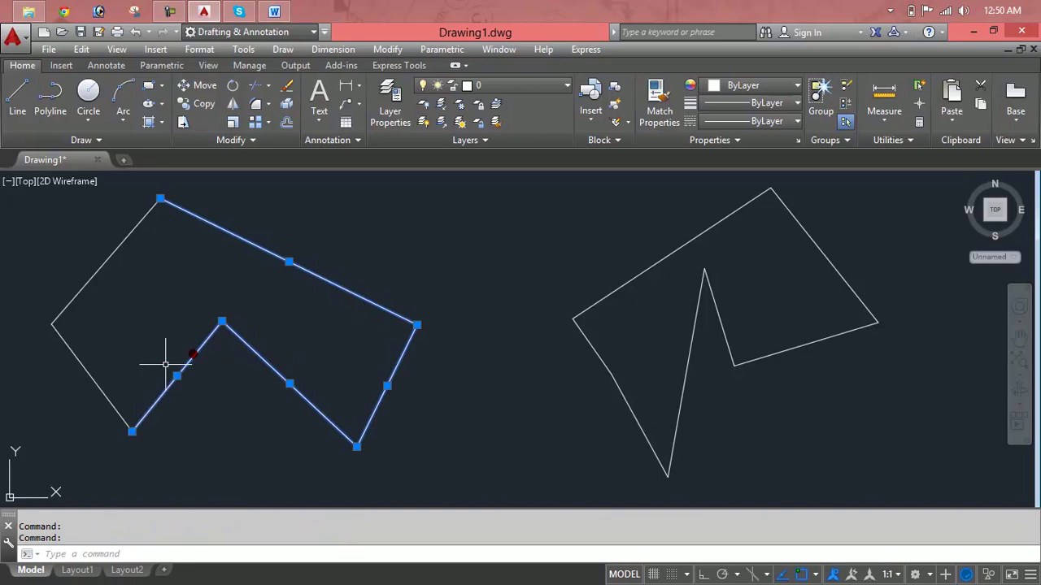
pyautogui.click(92, 374)
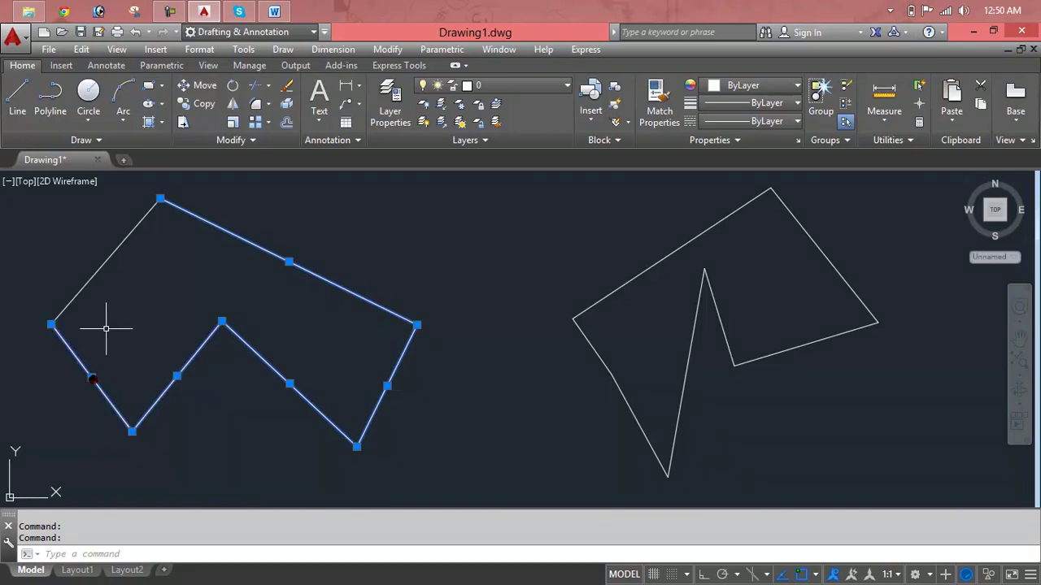
pyautogui.click(88, 282)
pyautogui.click(87, 278)
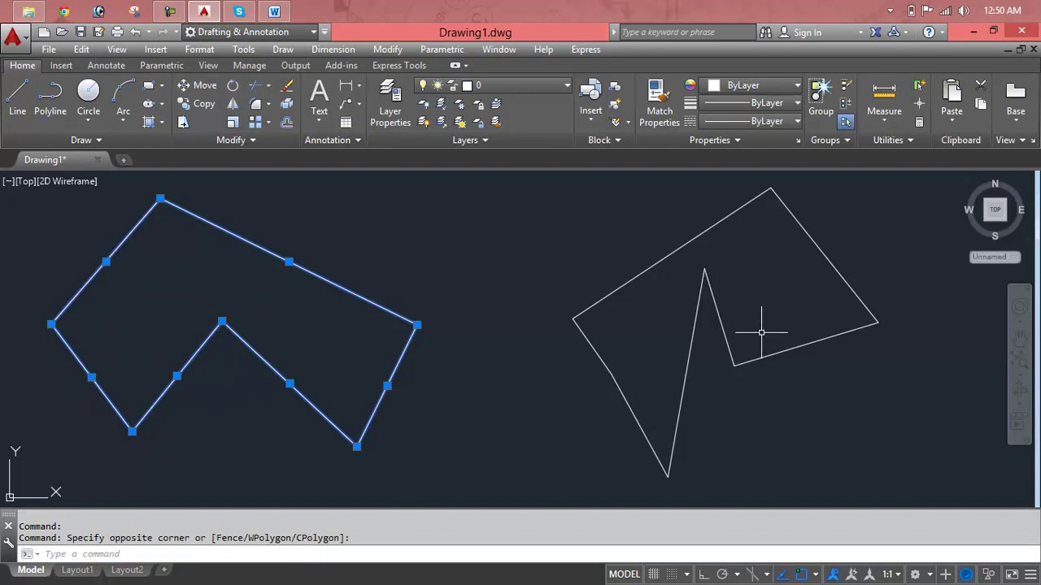
pyautogui.click(750, 361)
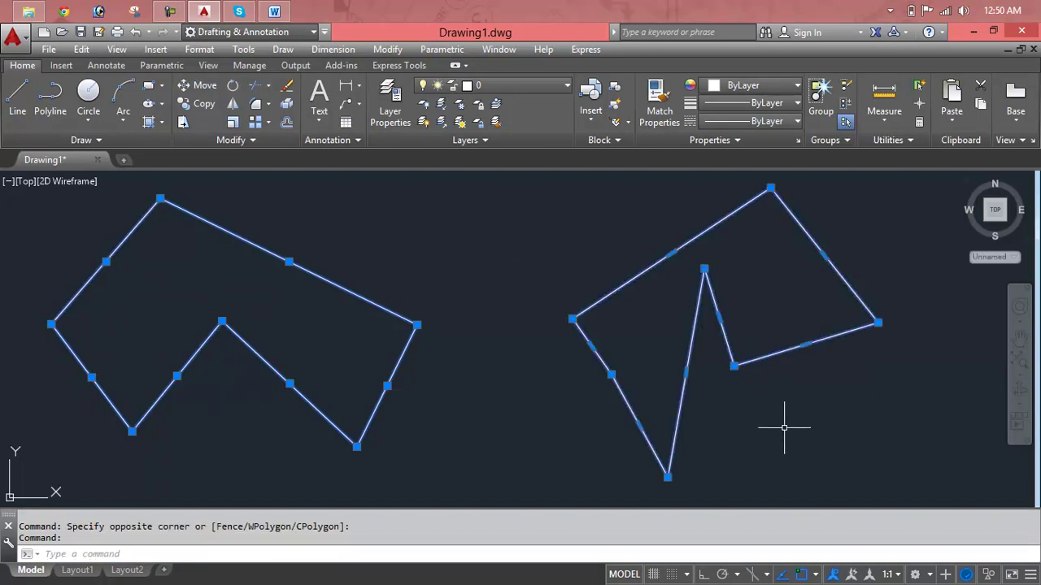
pyautogui.press('Escape')
pyautogui.press('Escape')
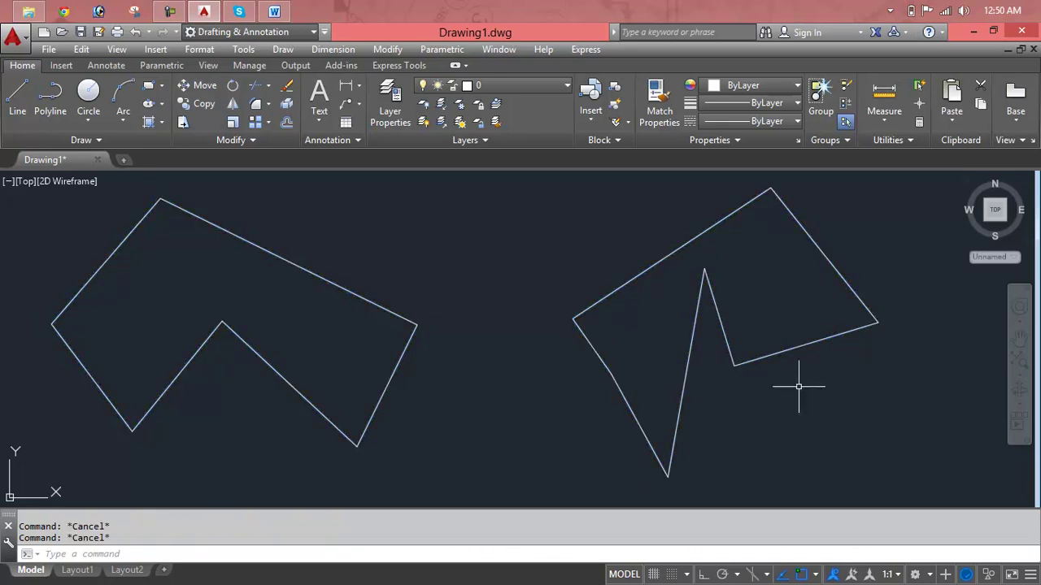
pyautogui.click(771, 352)
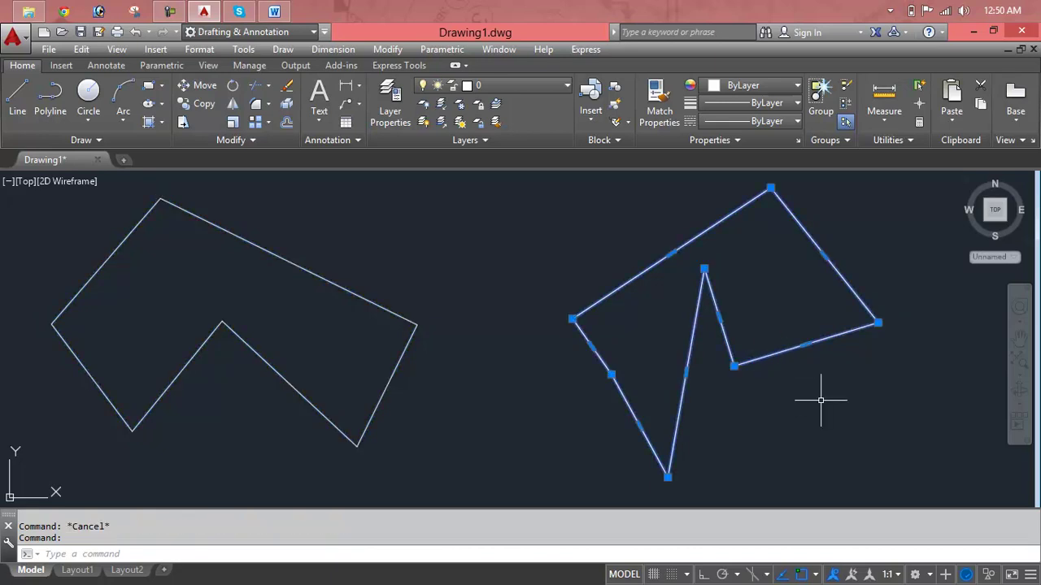
pyautogui.press('Escape')
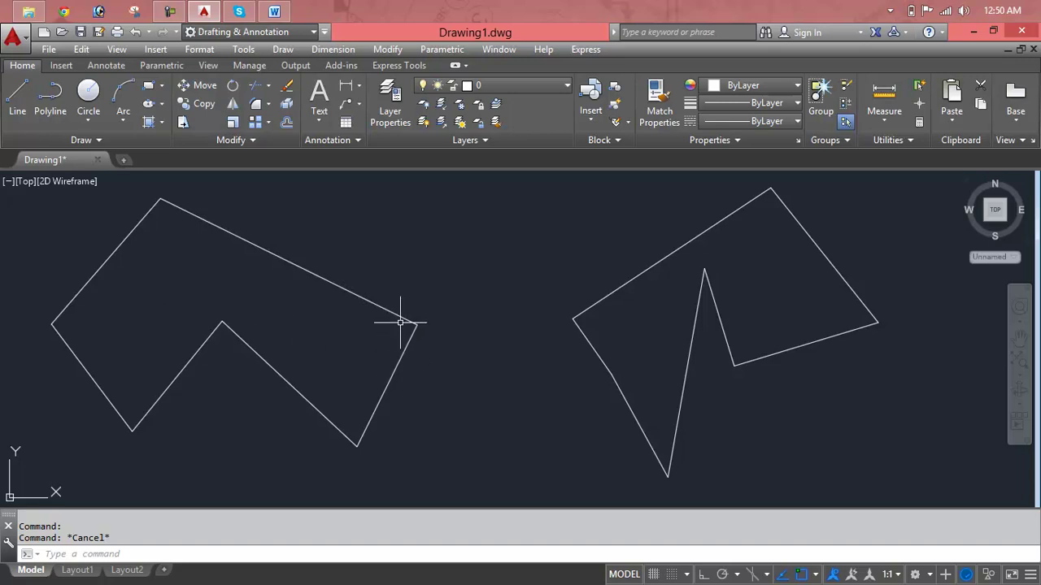
# Step: Erase the irregular polyline shape on the right
pyautogui.scroll(-2, 400, 326)
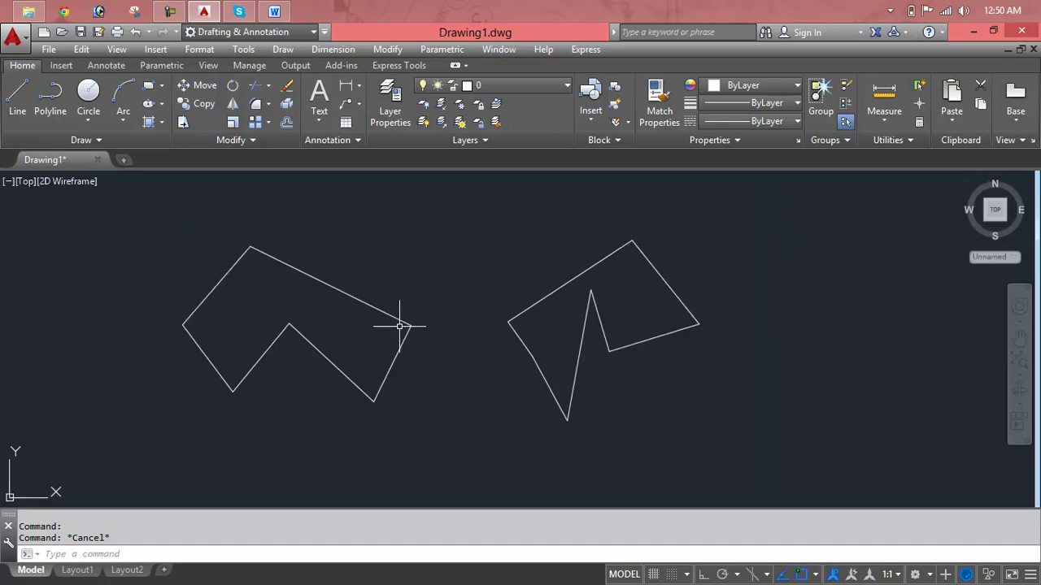
pyautogui.click(588, 312)
pyautogui.press('Delete')
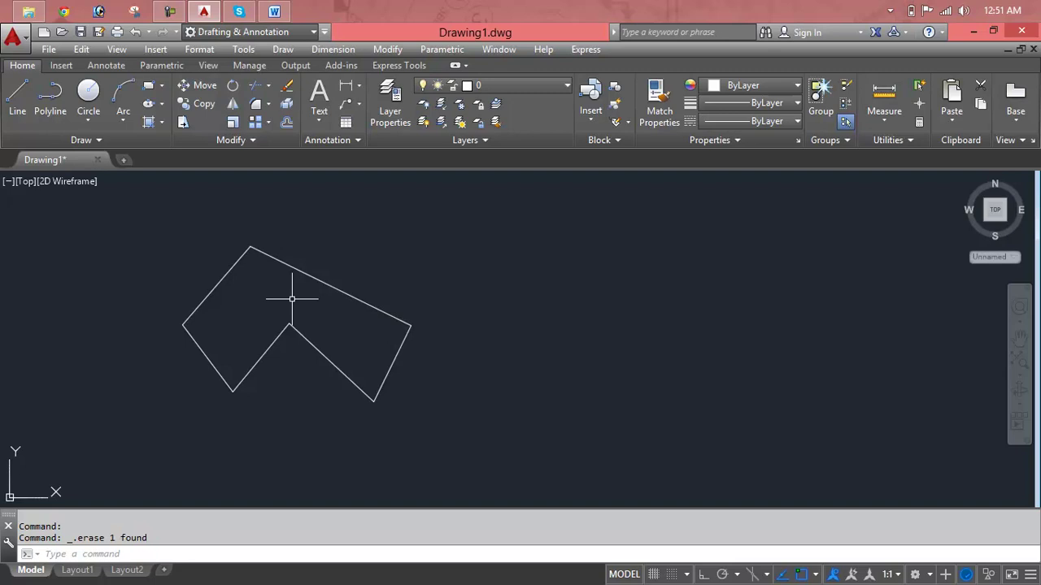
# Step: Trace every chevron vertex with PLINE from the inner notch and close it with C
pyautogui.write('pl')
pyautogui.press('Return')
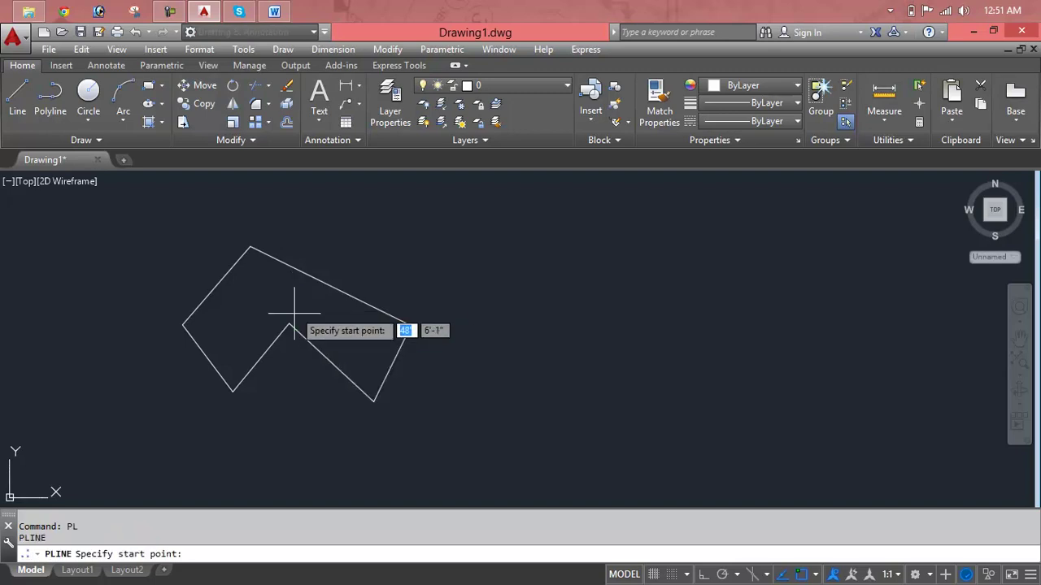
pyautogui.click(289, 324)
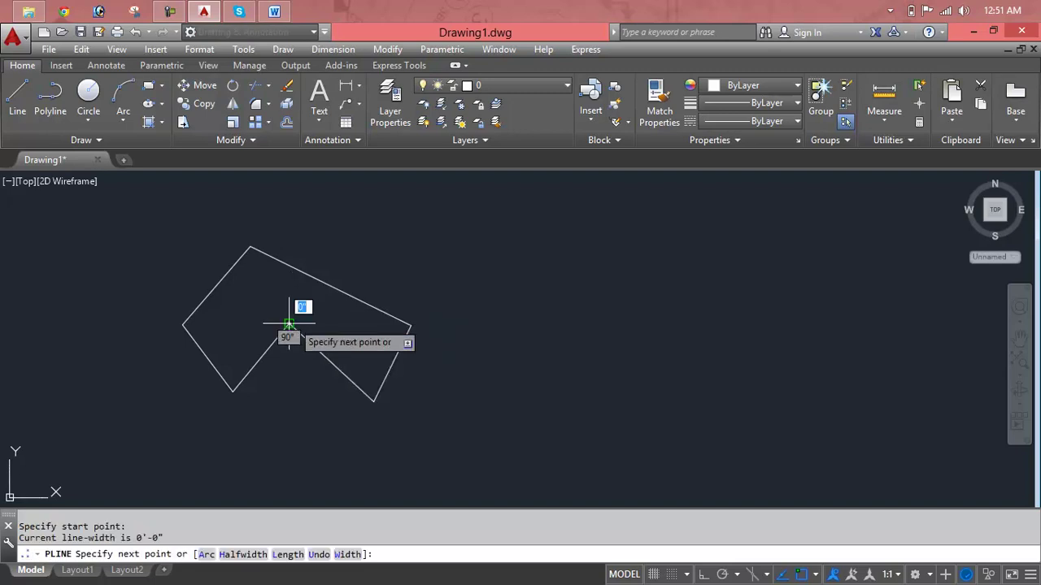
pyautogui.click(370, 400)
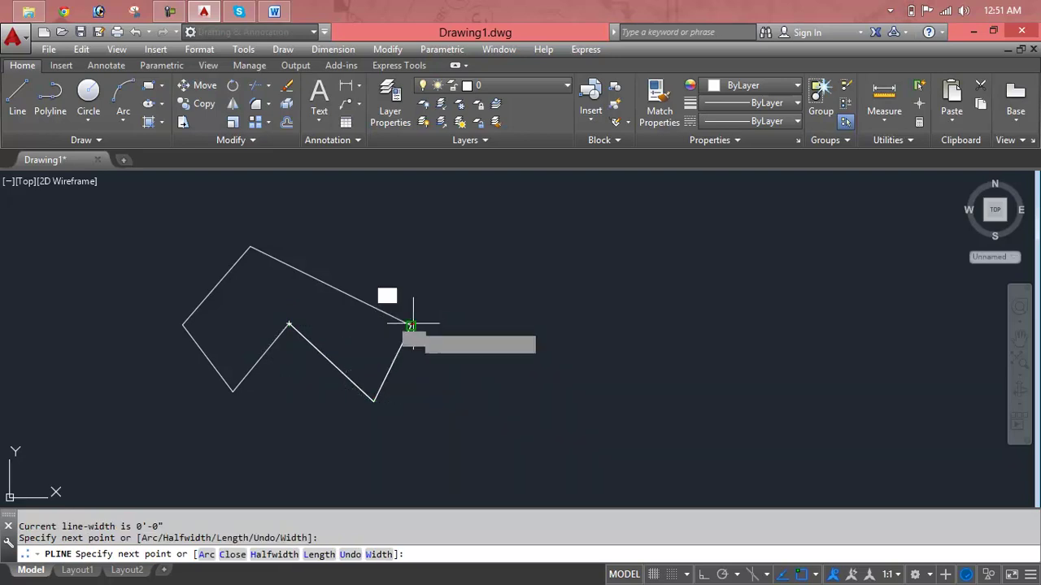
pyautogui.click(410, 326)
pyautogui.click(251, 246)
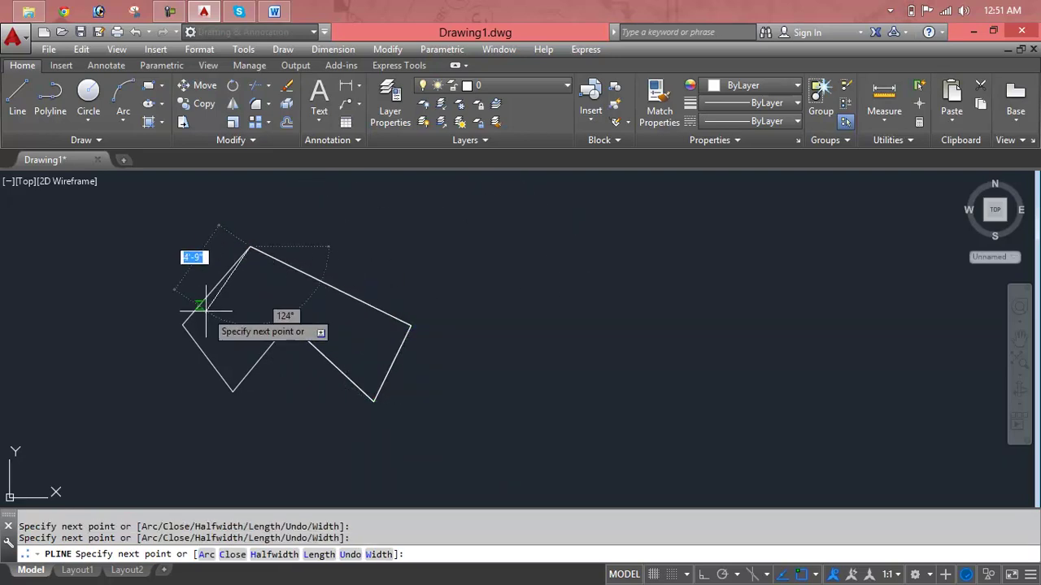
pyautogui.click(183, 325)
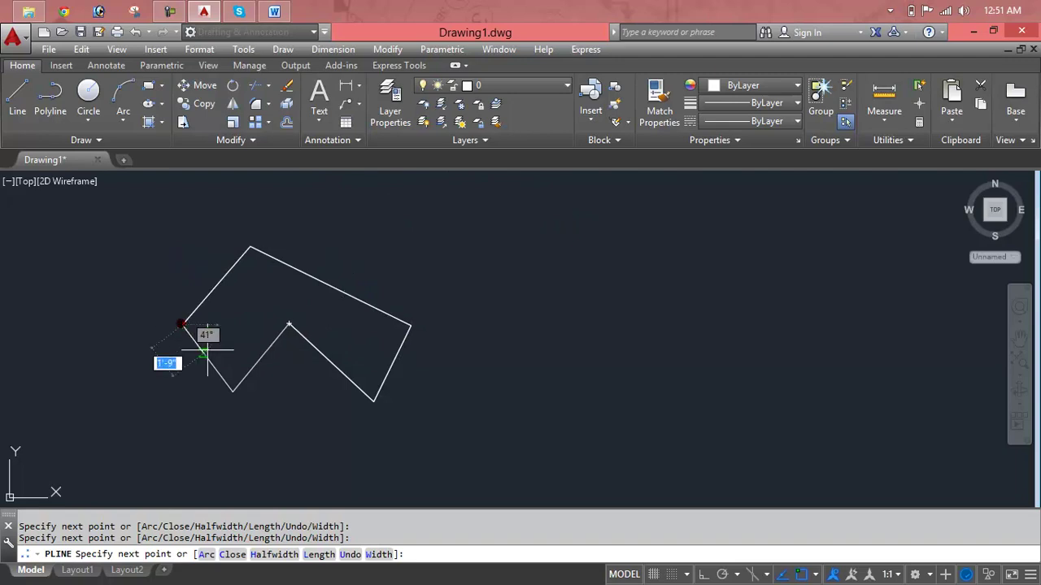
pyautogui.click(233, 392)
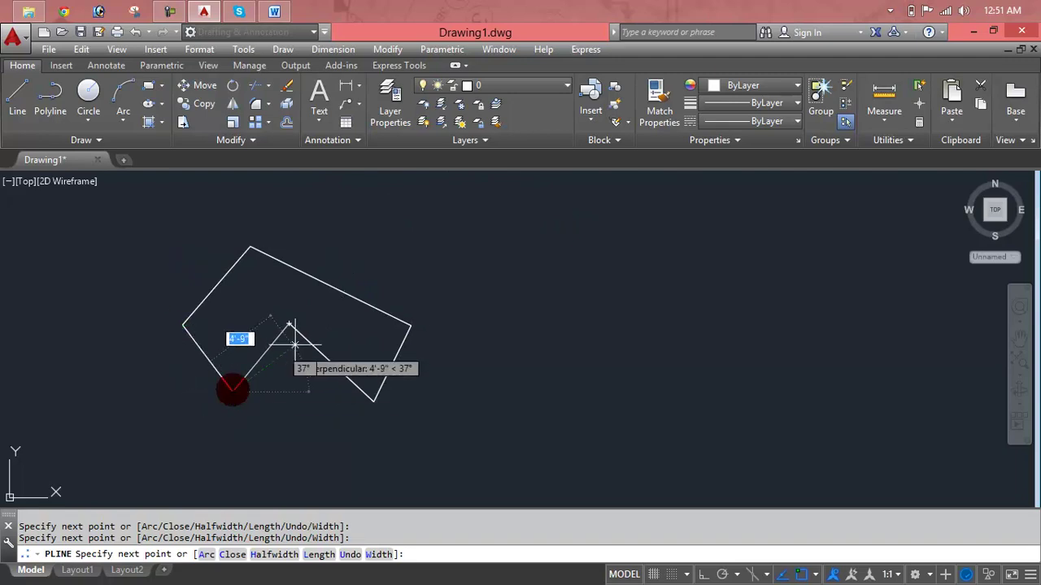
pyautogui.click(289, 325)
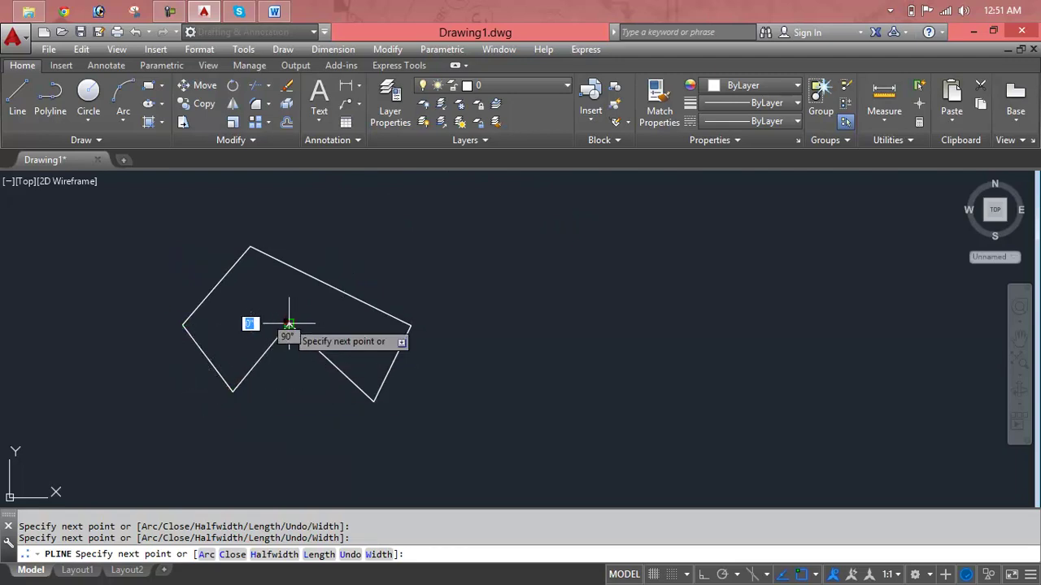
pyautogui.write('c')
pyautogui.press('Return')
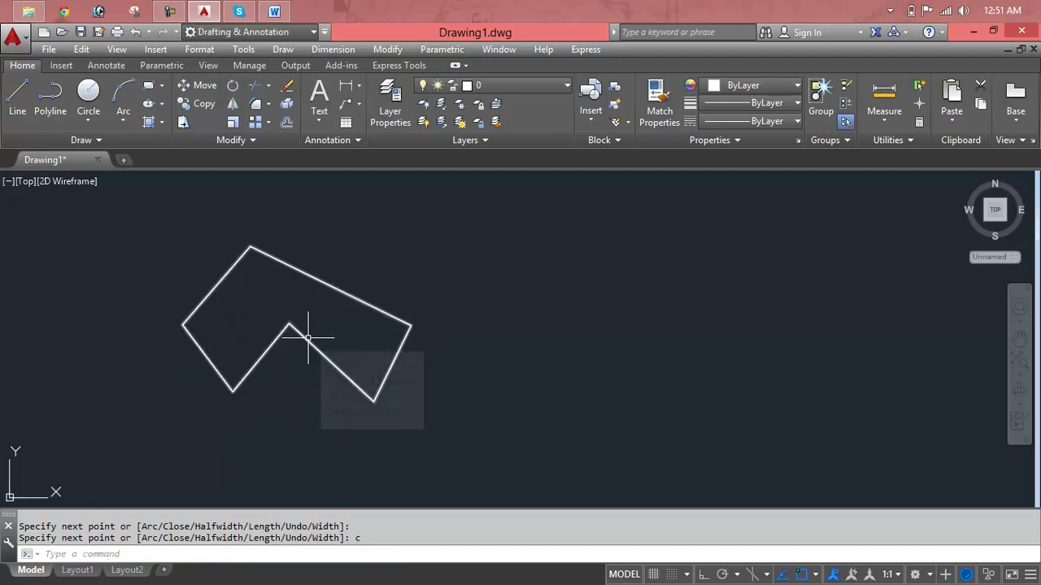
pyautogui.press('Escape')
pyautogui.press('Escape')
# Step: Move the traced polyline off to the right using its right corner as base point
pyautogui.write('m')
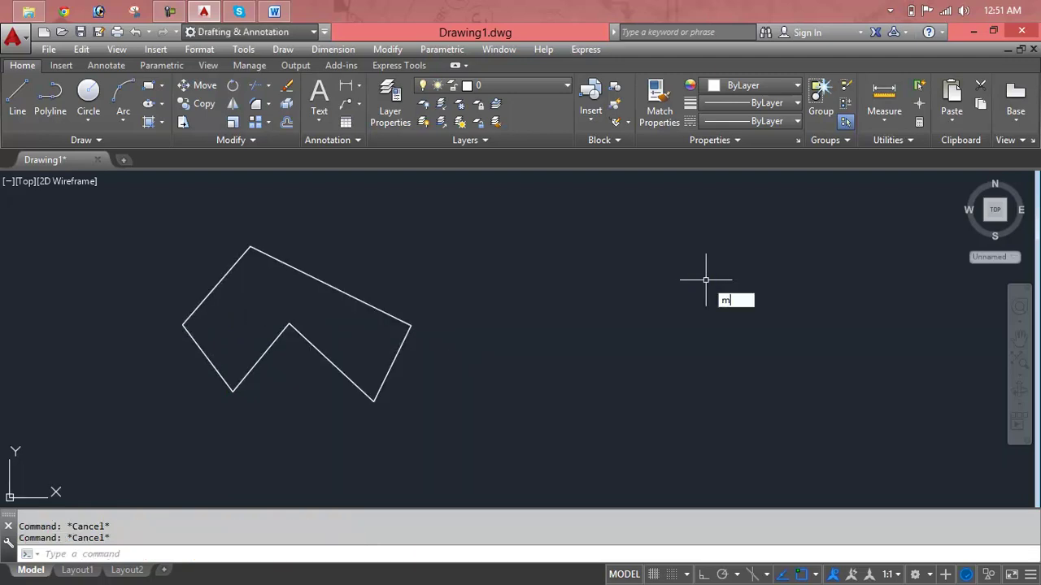
pyautogui.press('Return')
pyautogui.click(403, 341)
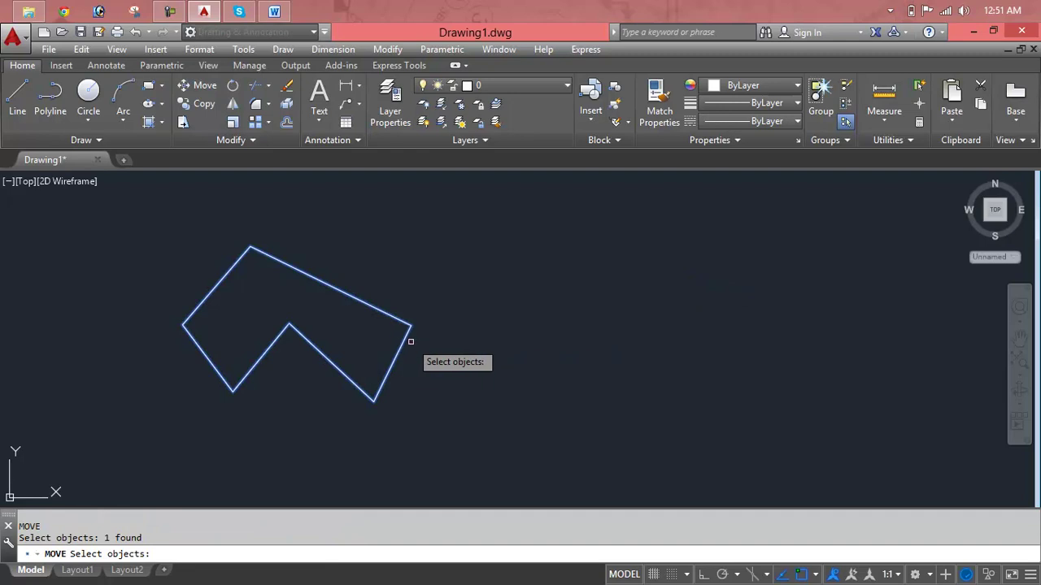
pyautogui.press('Return')
pyautogui.click(410, 325)
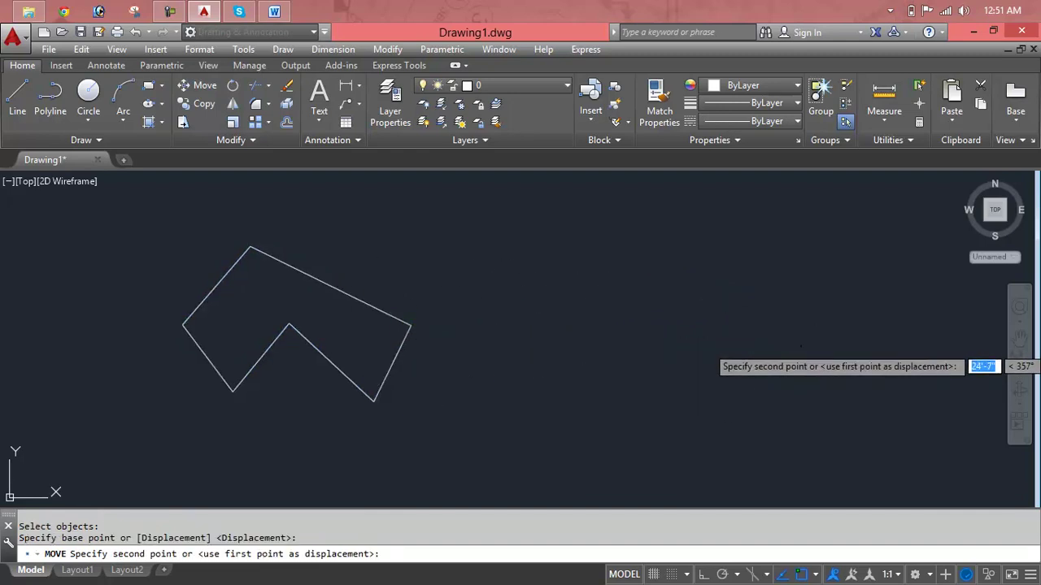
pyautogui.click(800, 346)
pyautogui.press('Escape')
pyautogui.press('Escape')
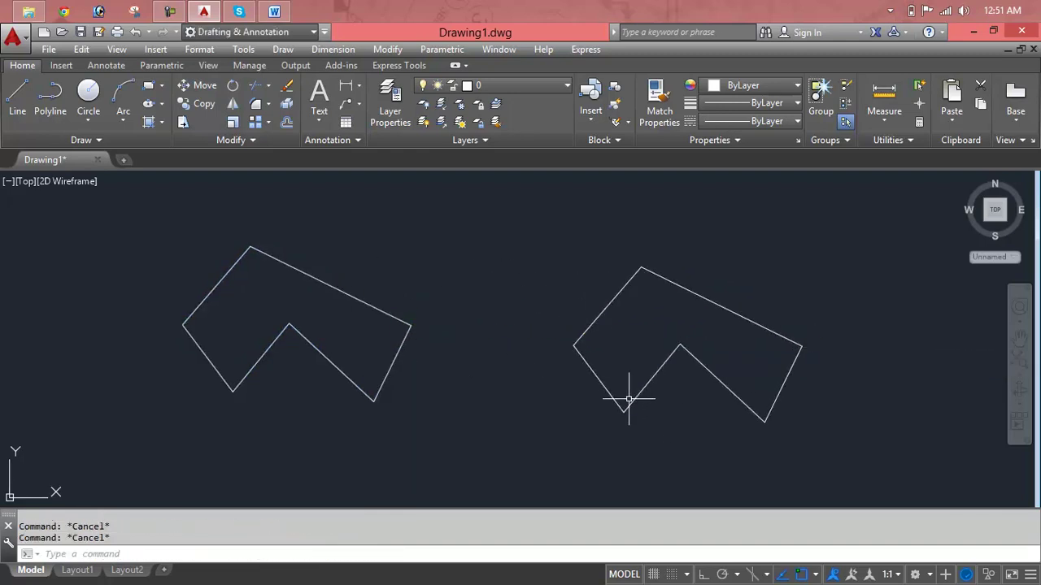
# Step: Select the moved polyline on the right with a crossing window
pyautogui.click(612, 396)
pyautogui.click(407, 329)
pyautogui.click(397, 314)
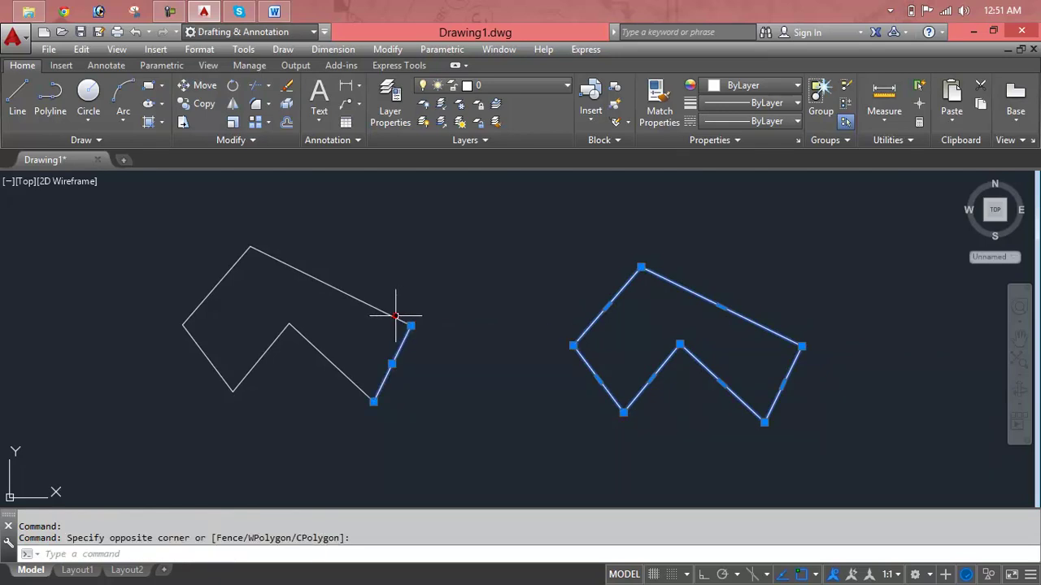
pyautogui.click(396, 314)
pyautogui.press('Escape')
pyautogui.press('Escape')
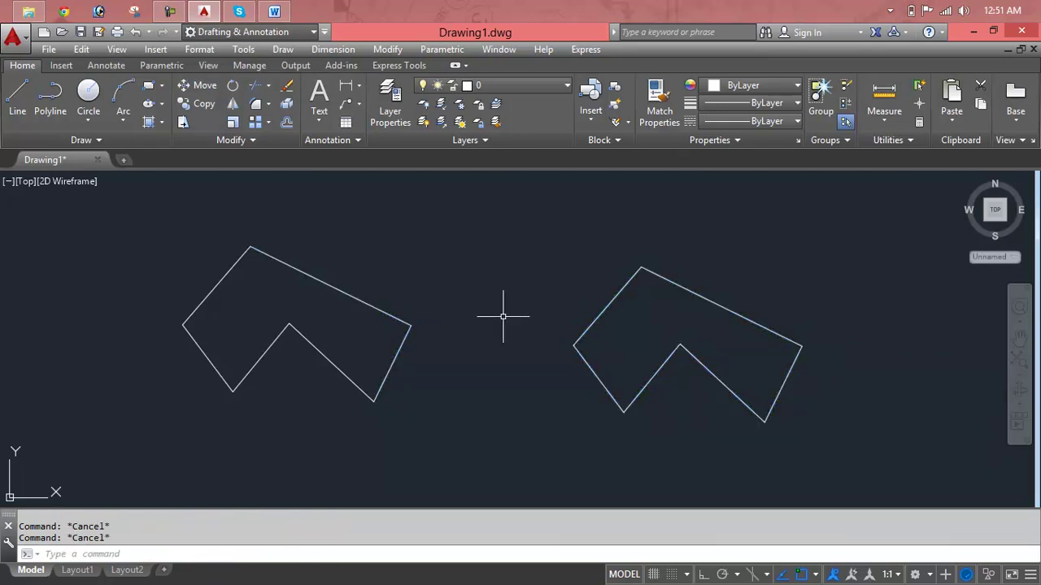
pyautogui.click(838, 282)
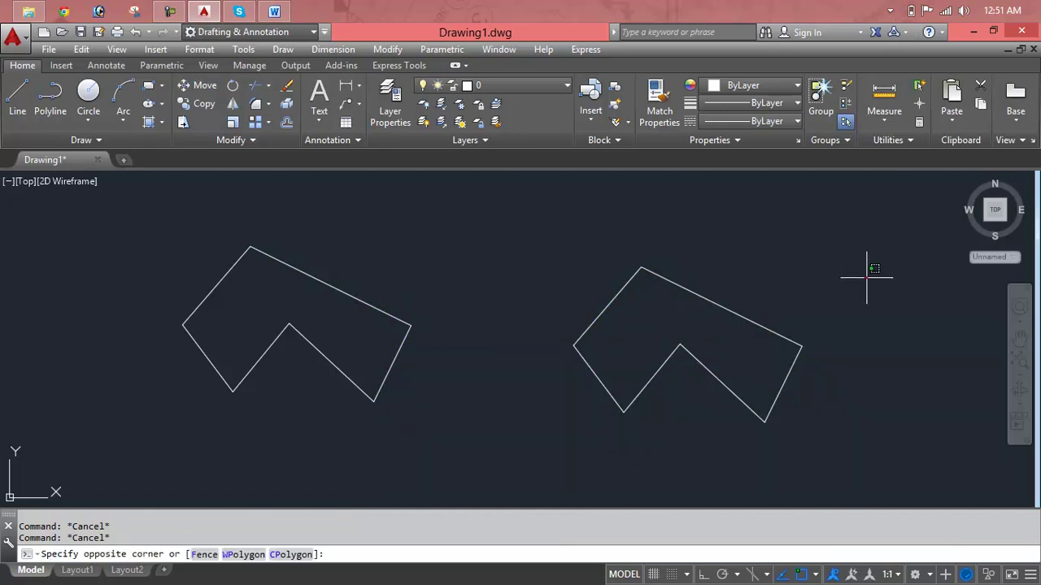
pyautogui.click(591, 422)
# Step: Delete the moved polyline, then copy the line chevron to the right from its inner notch
pyautogui.press('Delete')
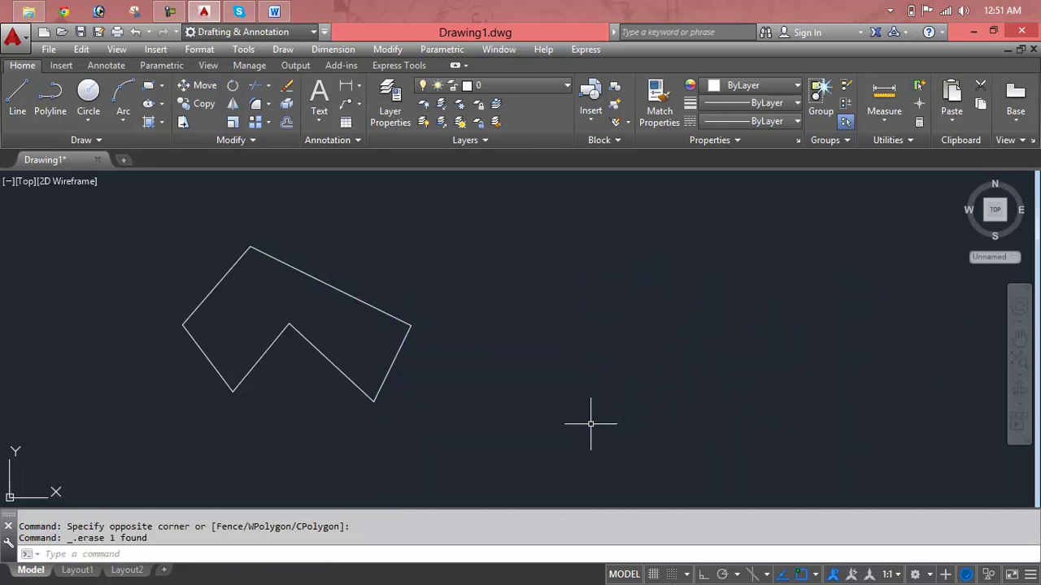
pyautogui.press('Escape')
pyautogui.press('Escape')
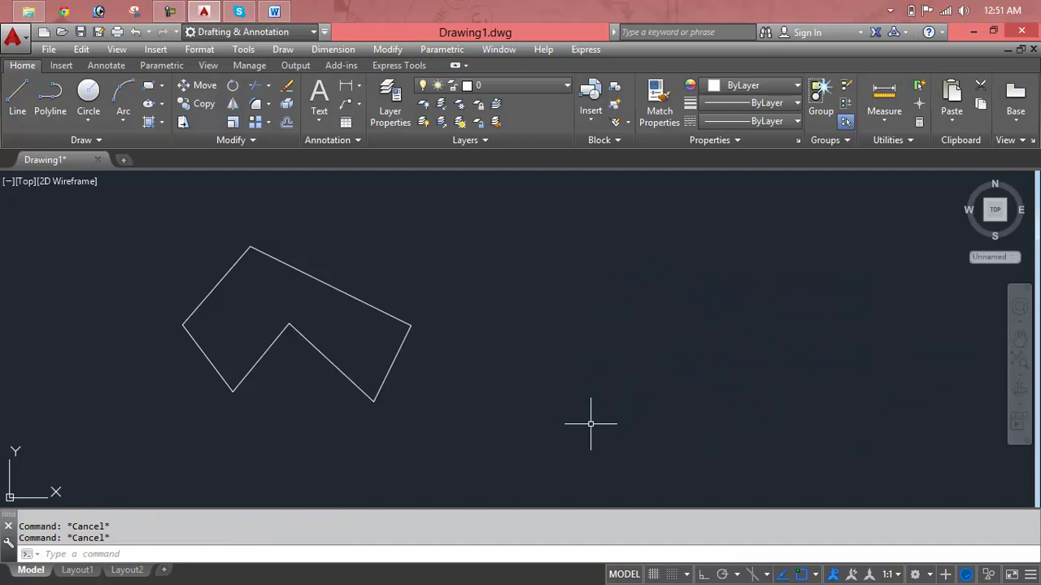
pyautogui.click(450, 225)
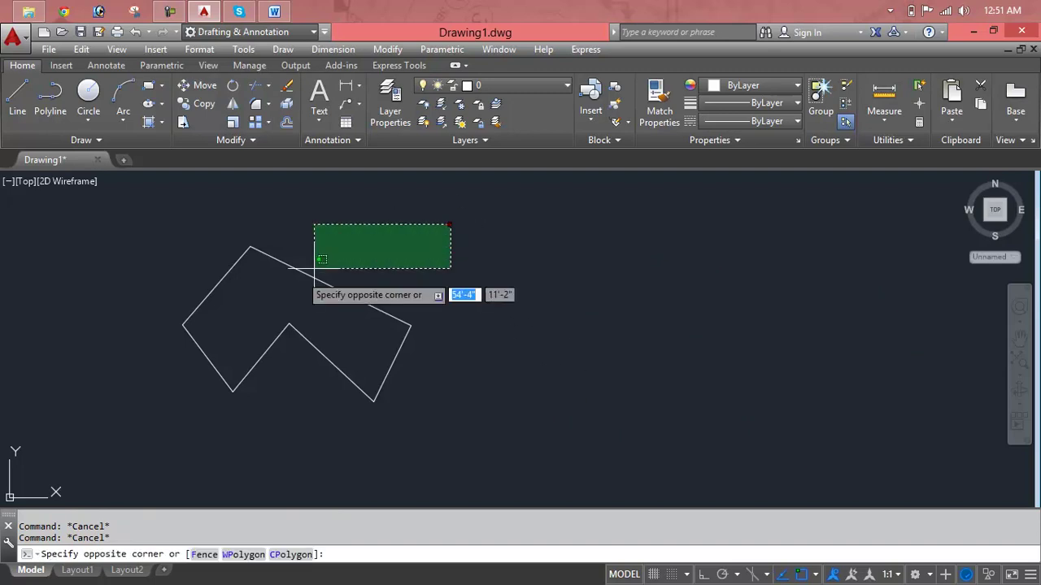
pyautogui.click(92, 446)
pyautogui.write('Cp')
pyautogui.press('Return')
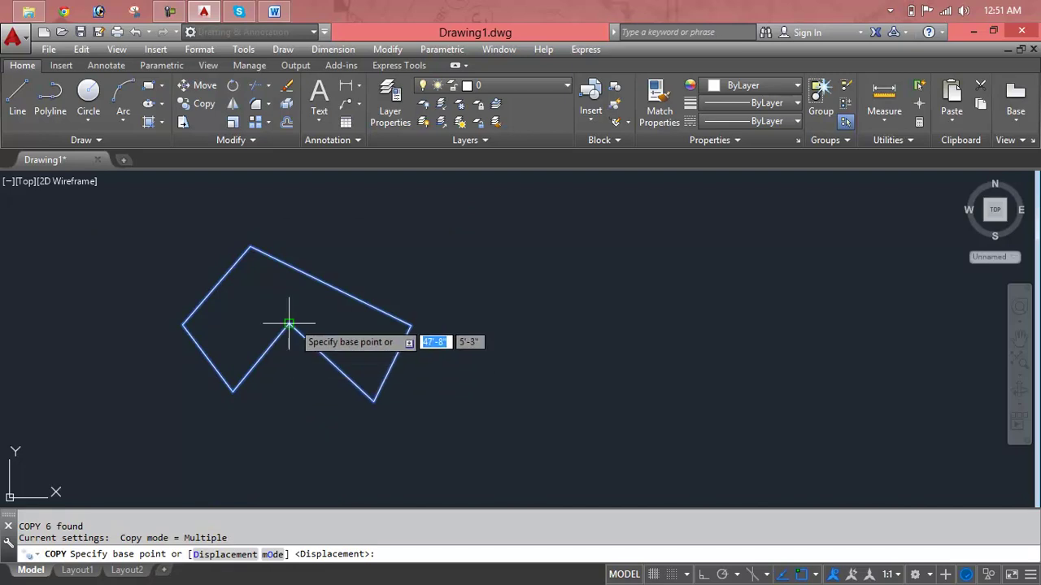
pyautogui.click(289, 324)
pyautogui.click(799, 307)
pyautogui.press('Escape')
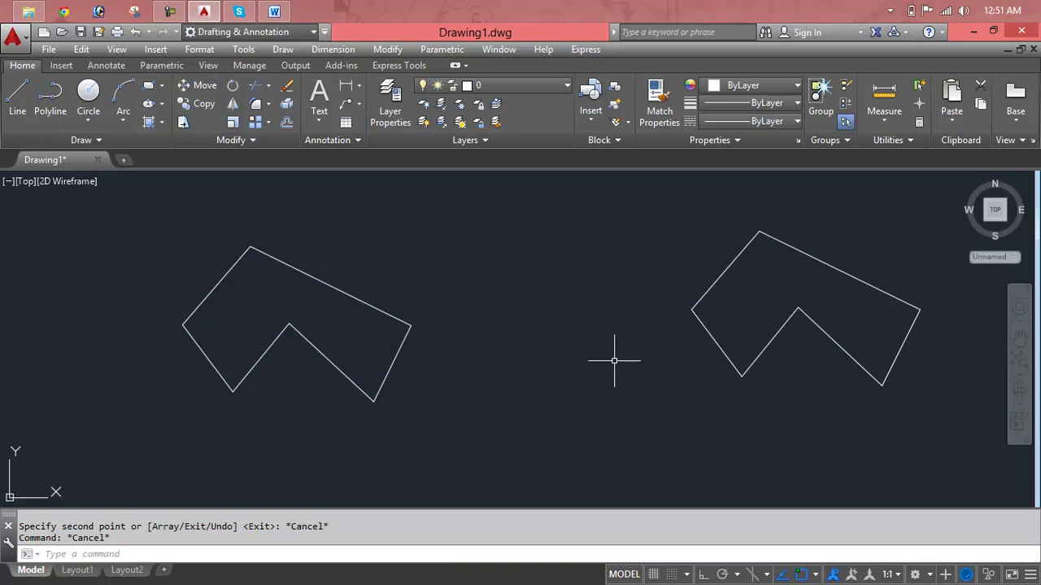
pyautogui.click(164, 126)
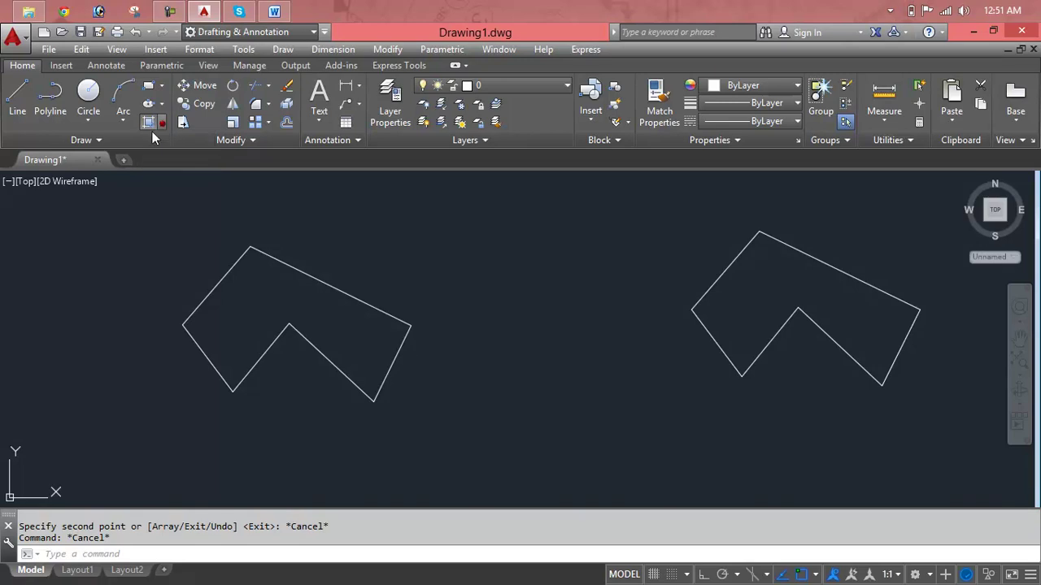
pyautogui.click(109, 144)
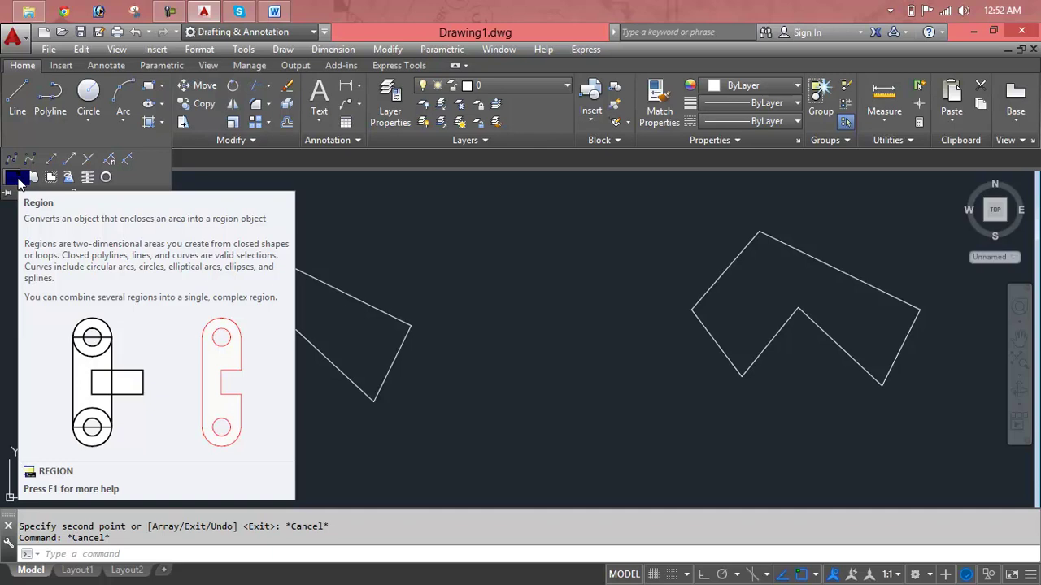
pyautogui.click(161, 127)
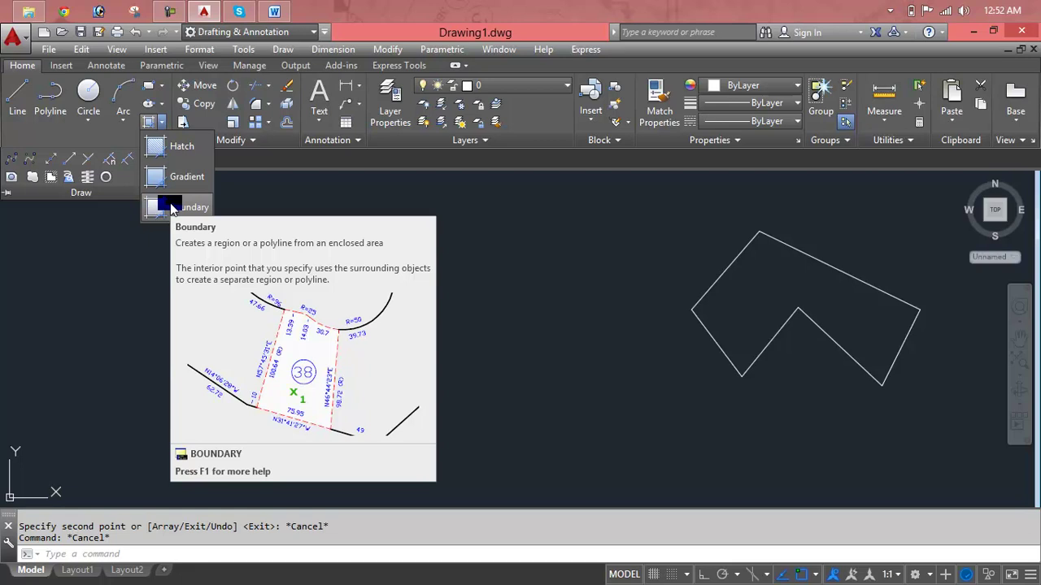
pyautogui.press('Escape')
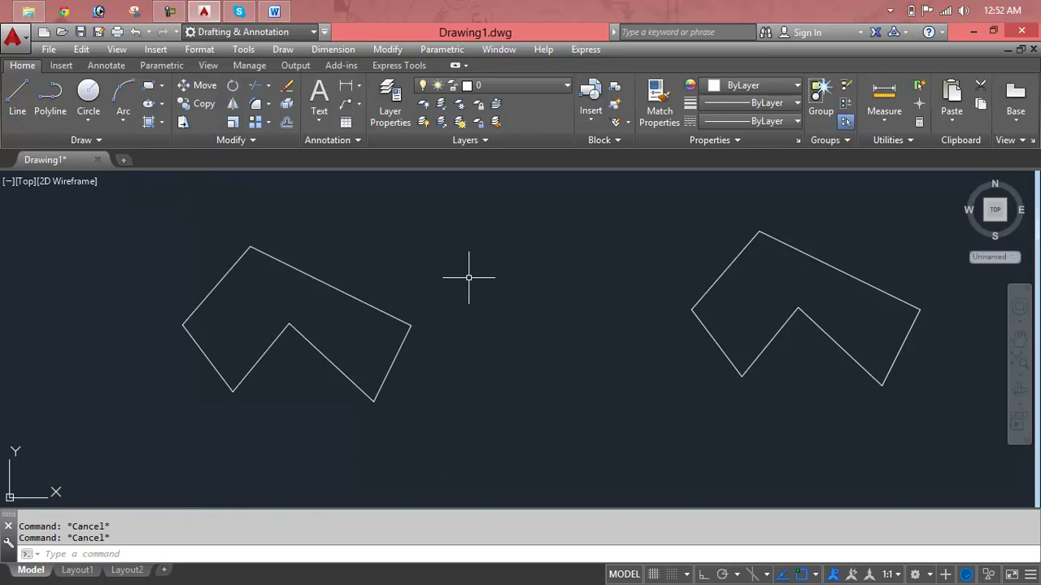
# Step: Run BOUNDARY and pick a point inside the left chevron to create its closed boundary polyline
pyautogui.click(281, 49)
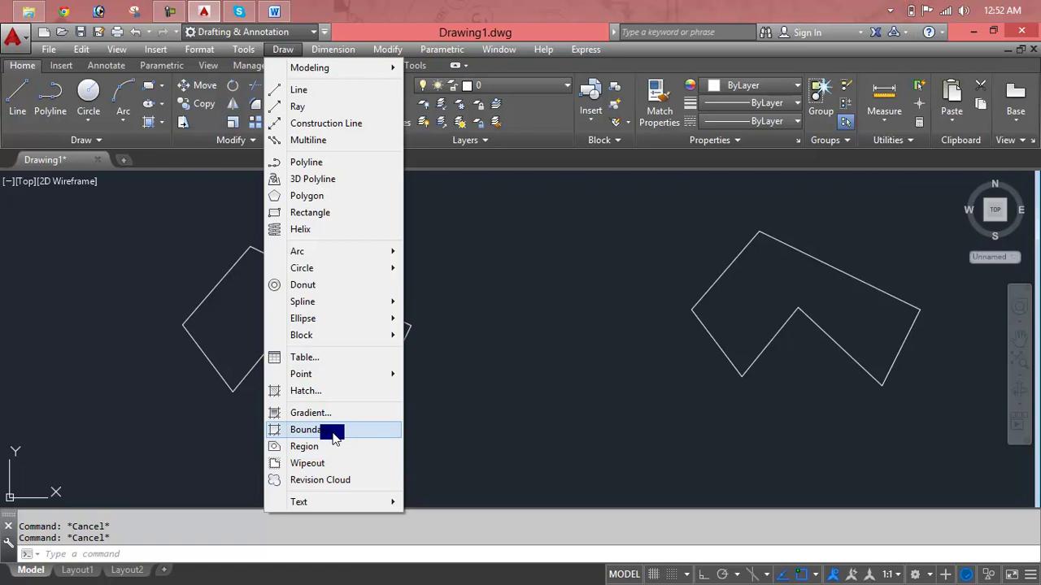
pyautogui.click(472, 361)
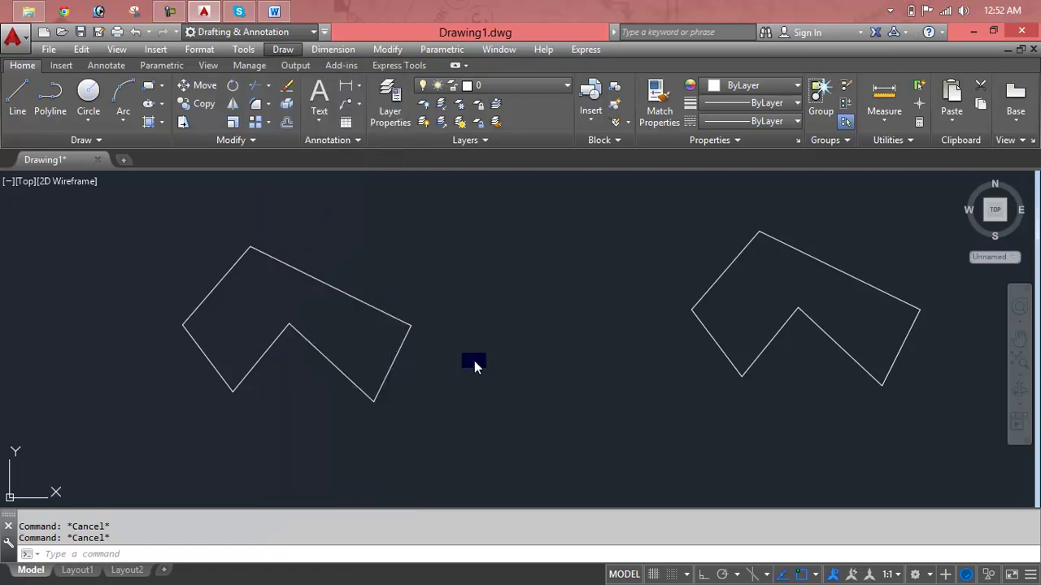
pyautogui.click(527, 413)
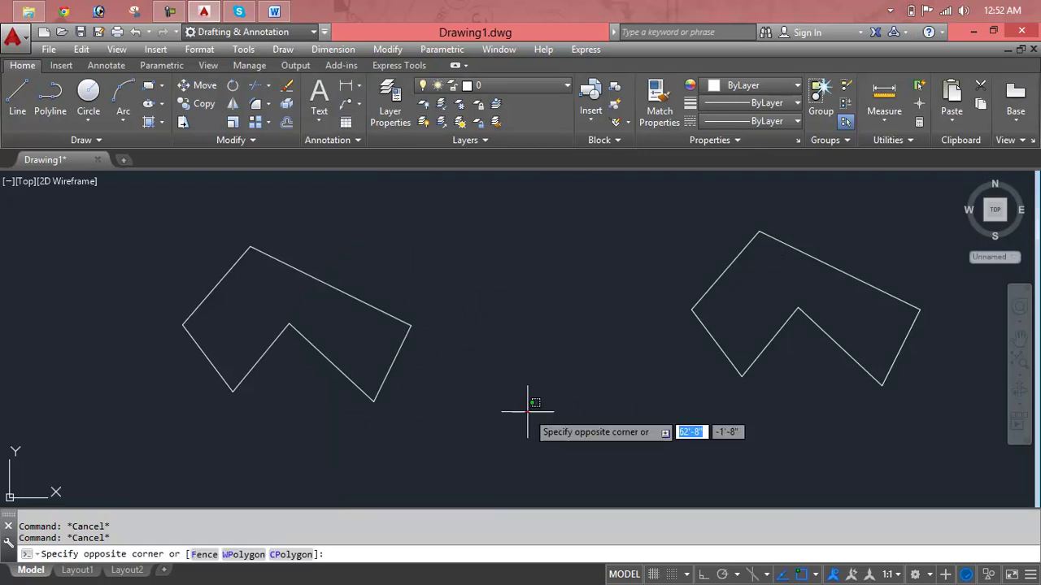
pyautogui.press('Escape')
pyautogui.write('bo')
pyautogui.press('Return')
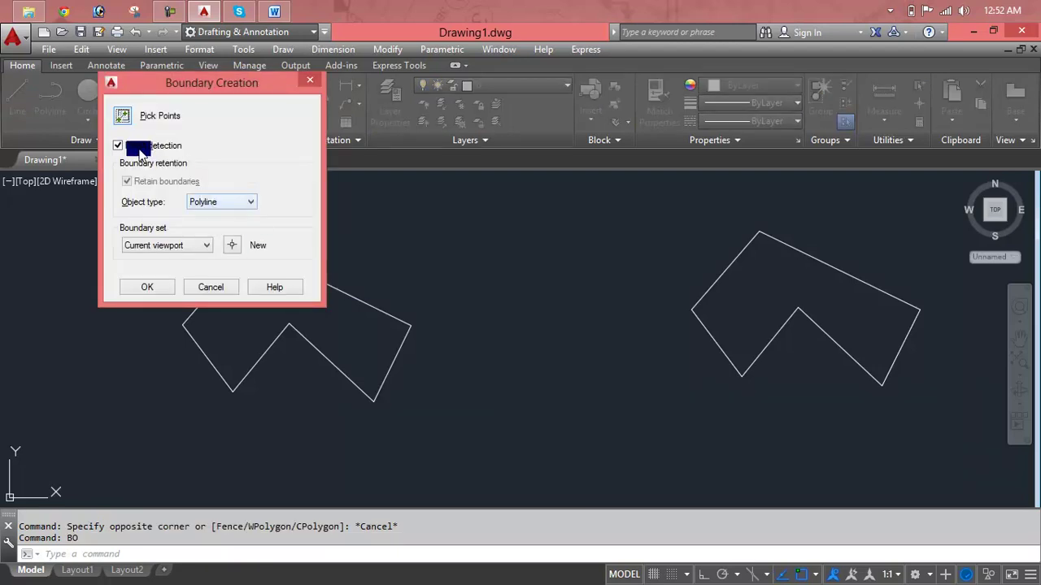
pyautogui.click(128, 118)
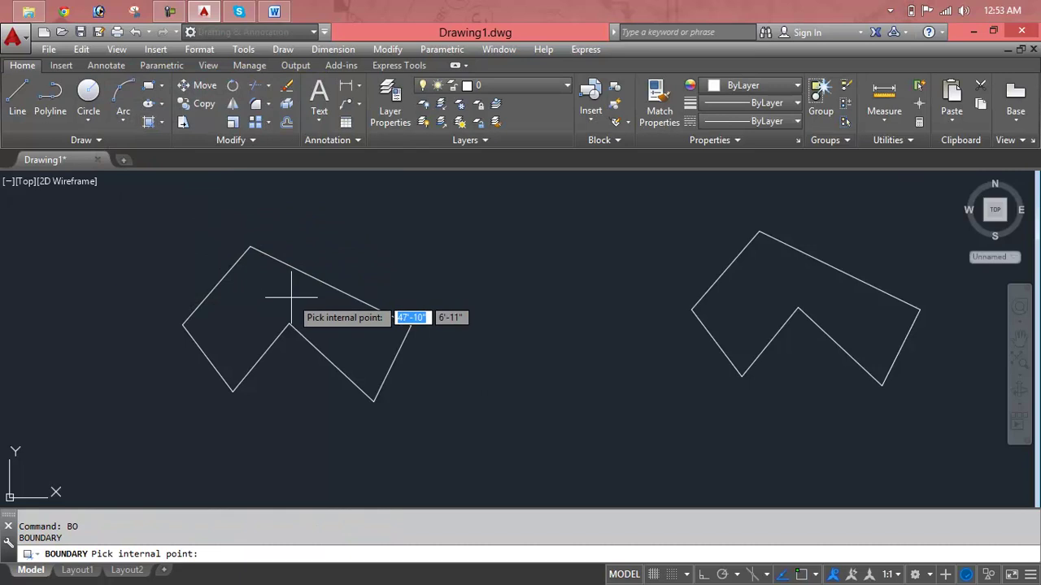
pyautogui.click(259, 297)
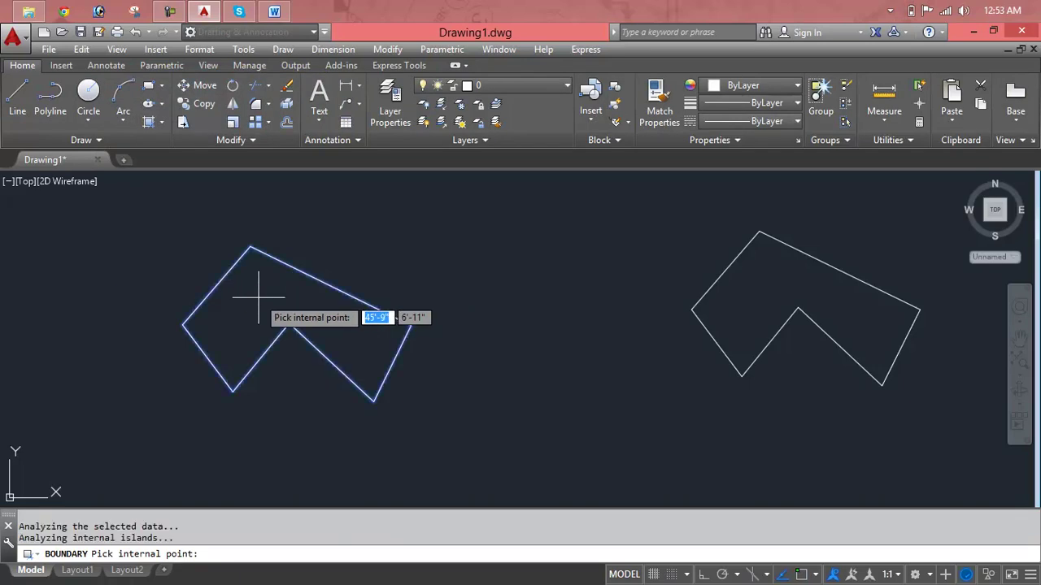
pyautogui.press('Return')
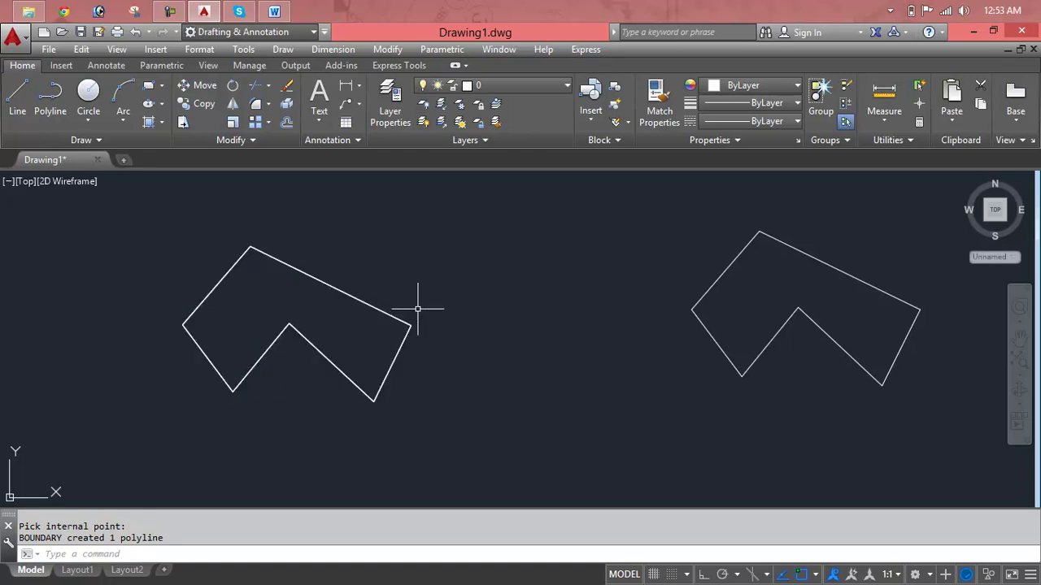
pyautogui.press('Escape')
pyautogui.press('Escape')
# Step: Turn the right chevron's lines into one region with REG, selecting each of its edges
pyautogui.write('REG')
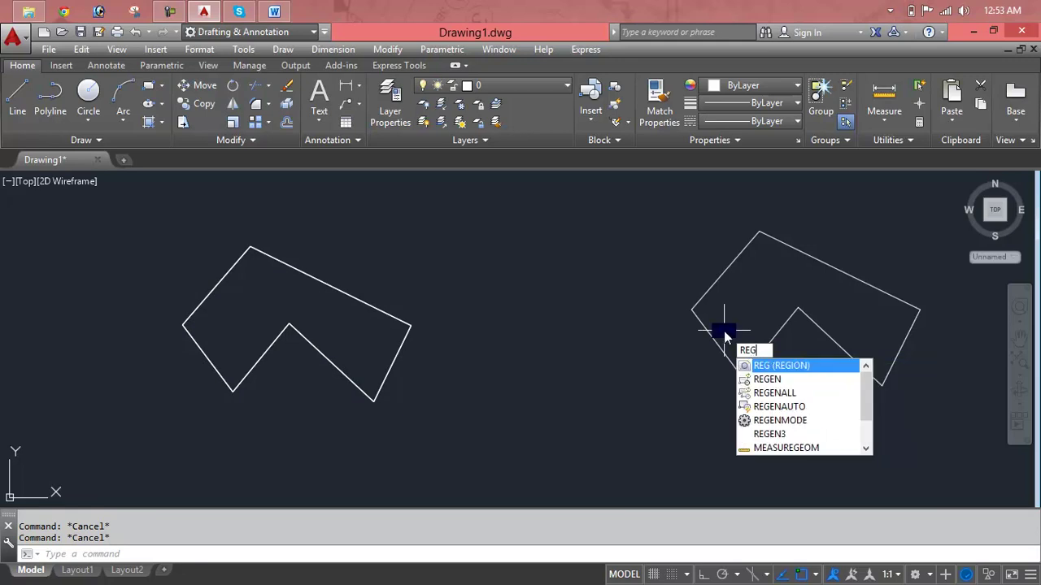
pyautogui.press('Return')
pyautogui.click(706, 292)
pyautogui.click(704, 325)
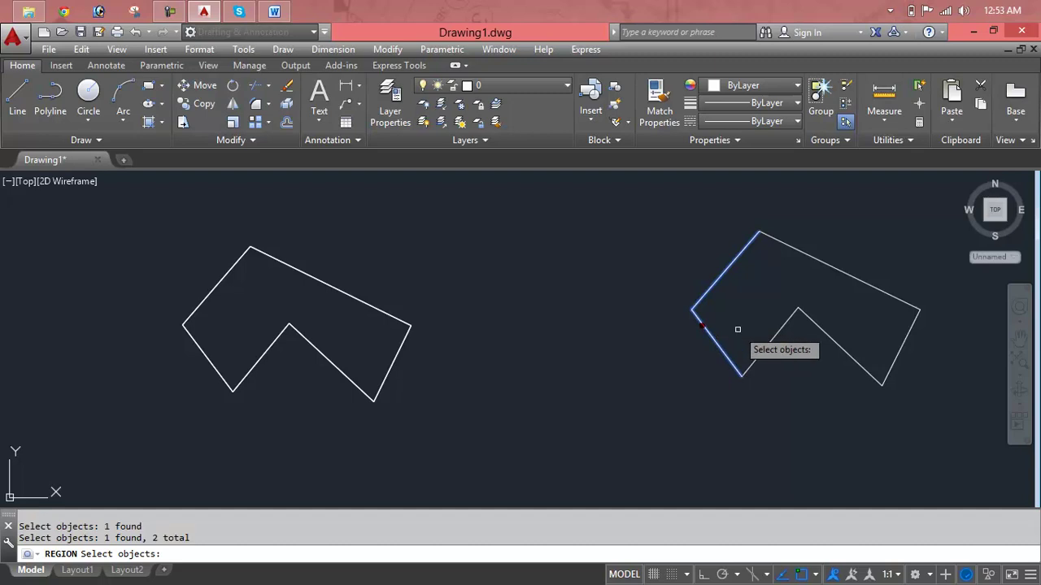
pyautogui.click(760, 351)
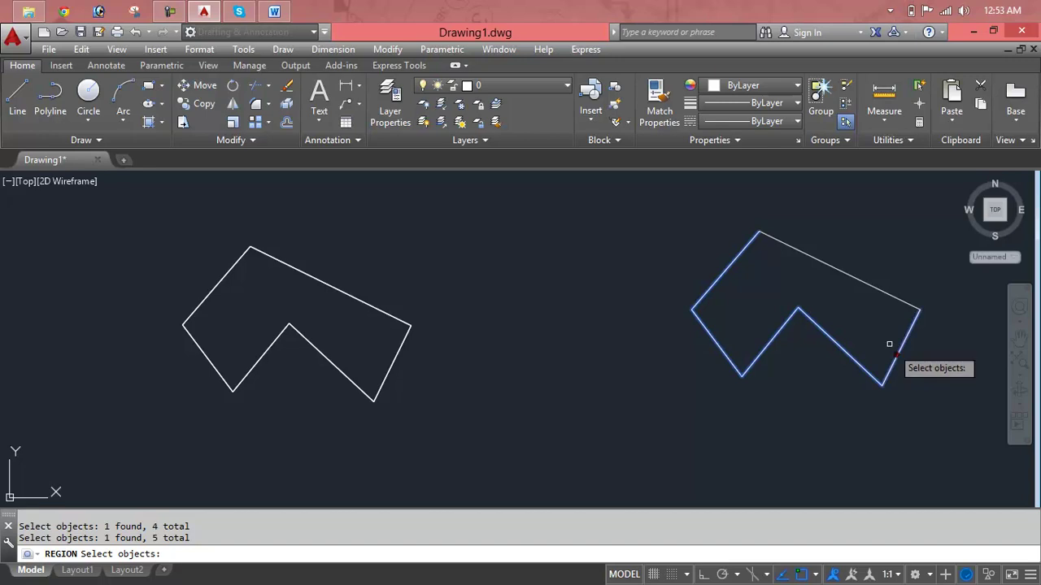
pyautogui.click(869, 287)
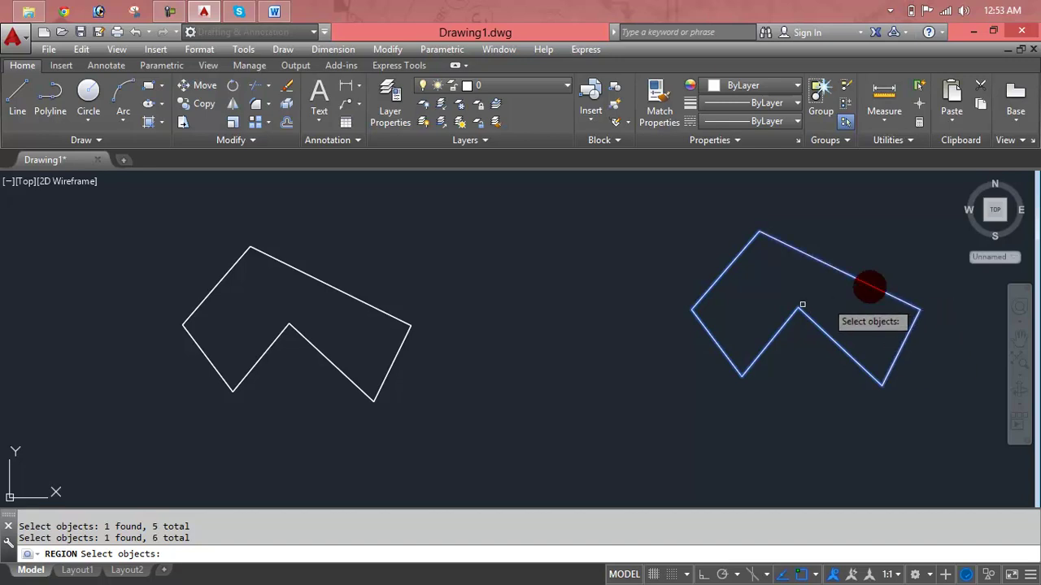
pyautogui.press('Return')
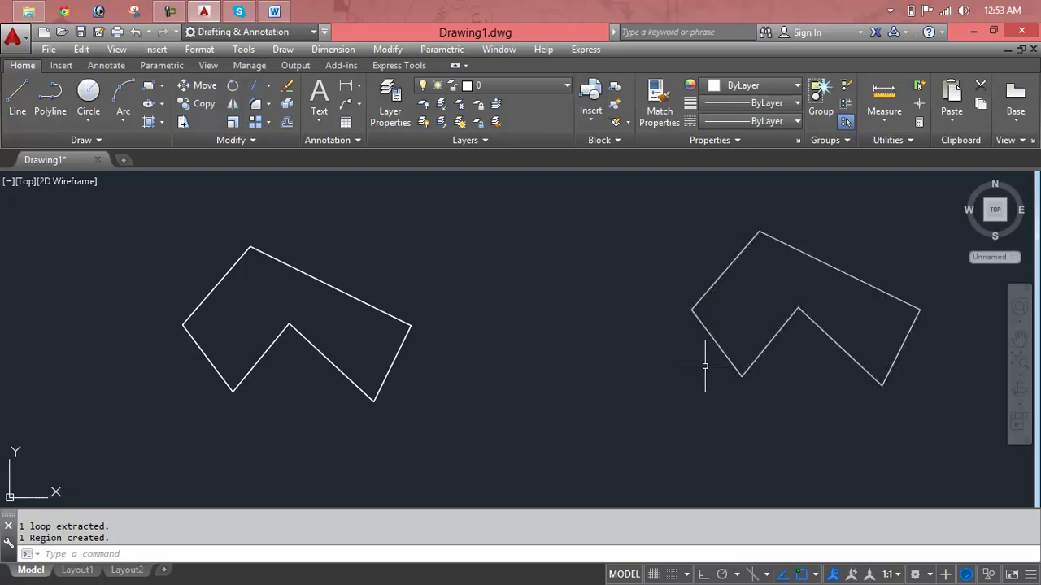
pyautogui.press('Escape')
pyautogui.press('Escape')
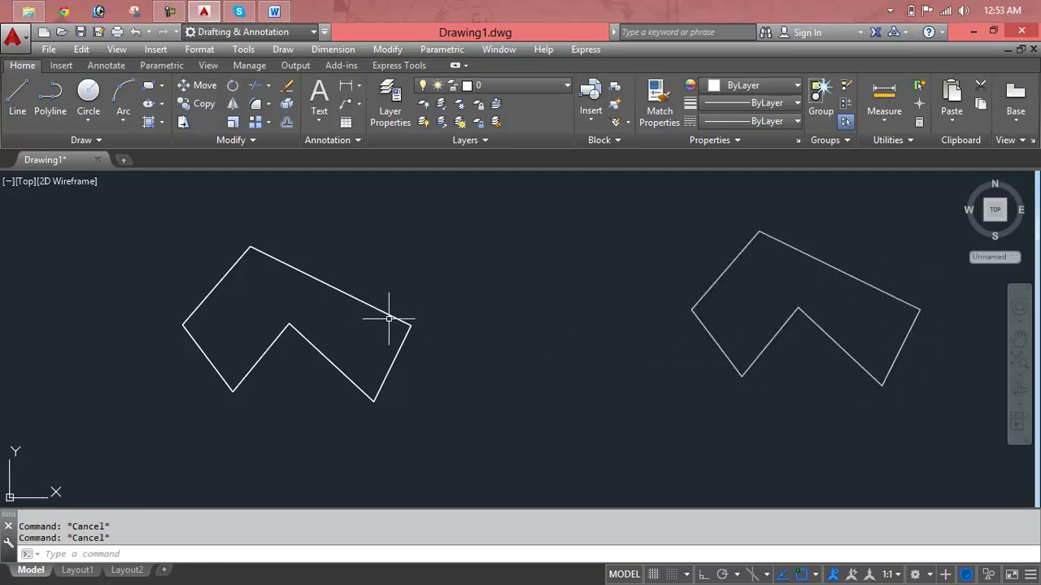
# Step: Move the boundary polyline off the left chevron by its lower vertex and select it to show it's one object
pyautogui.write('m')
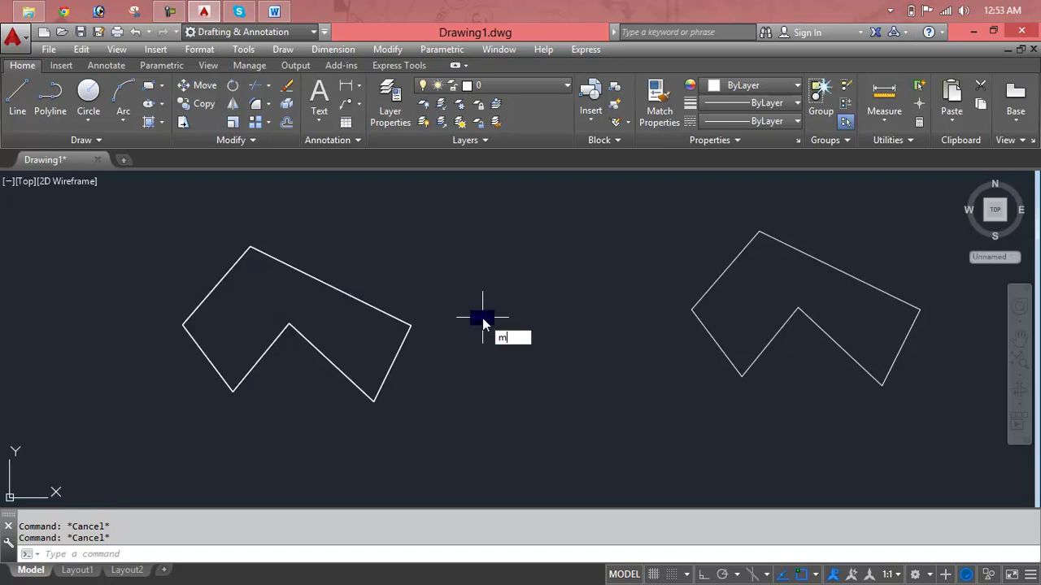
pyautogui.press('Return')
pyautogui.click(415, 324)
pyautogui.rightClick(409, 325)
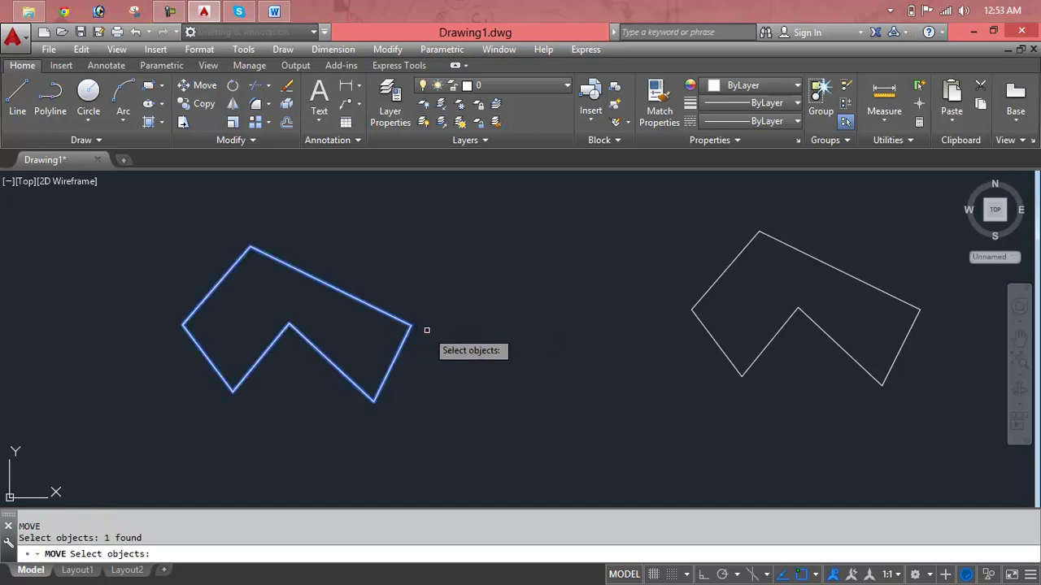
pyautogui.click(373, 400)
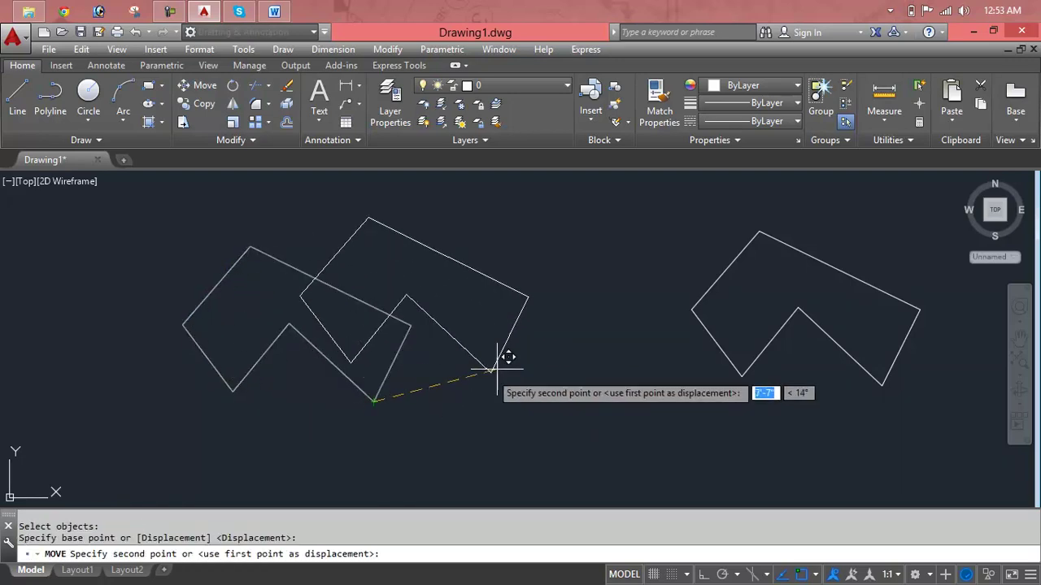
pyautogui.press('Escape')
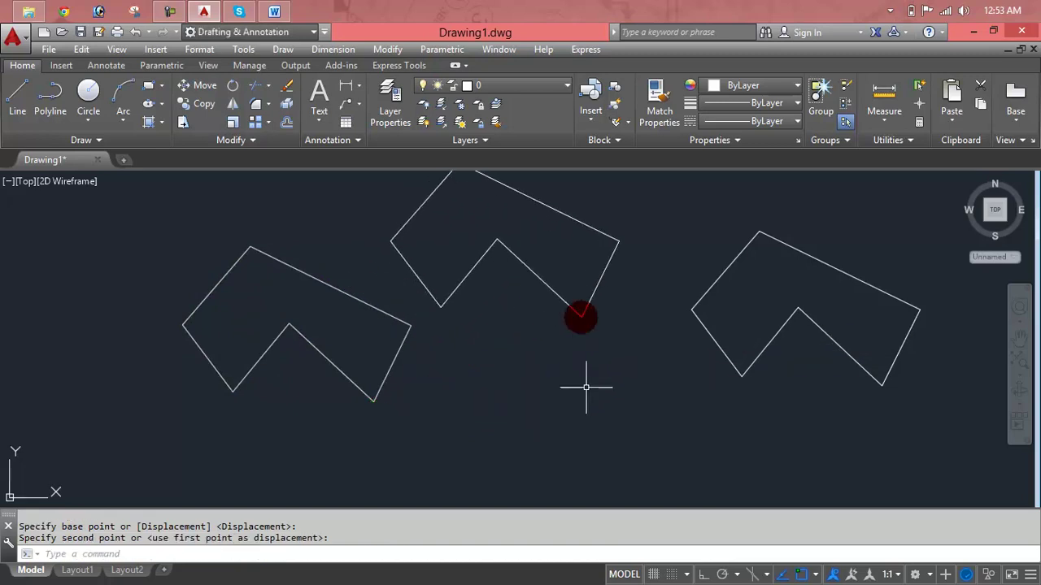
pyautogui.press('Escape')
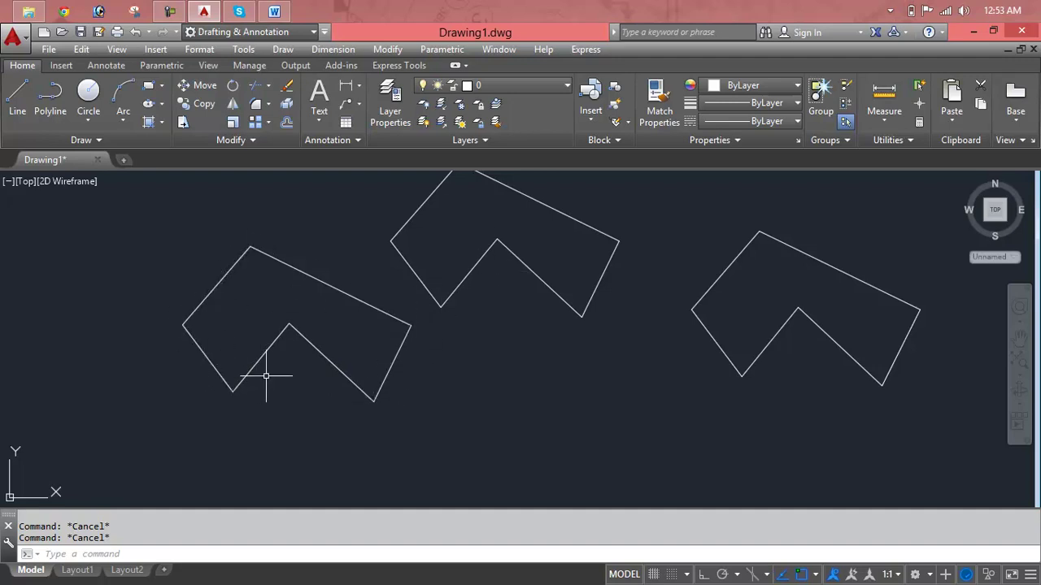
pyautogui.click(534, 276)
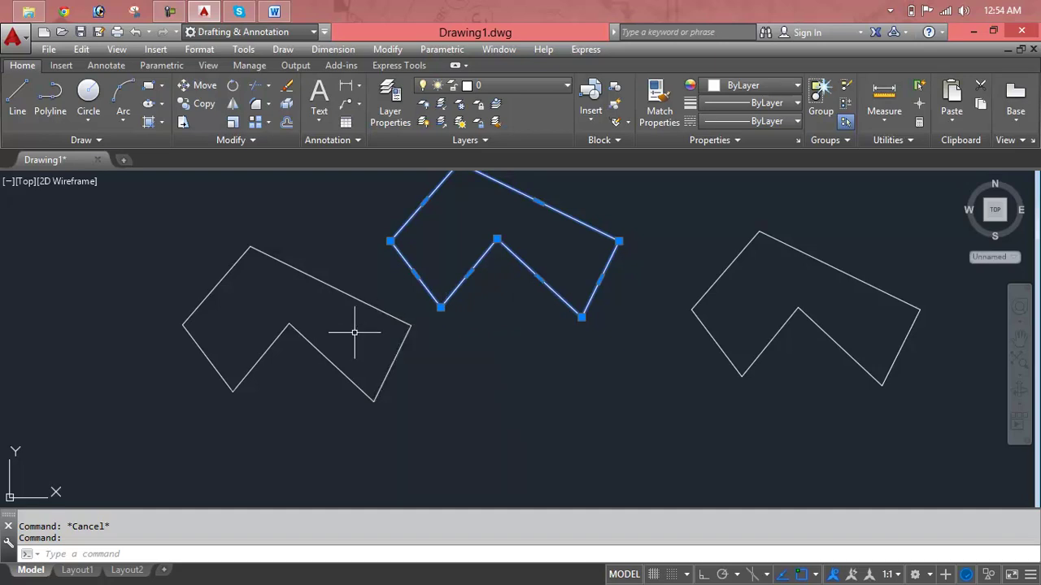
pyautogui.press('Escape')
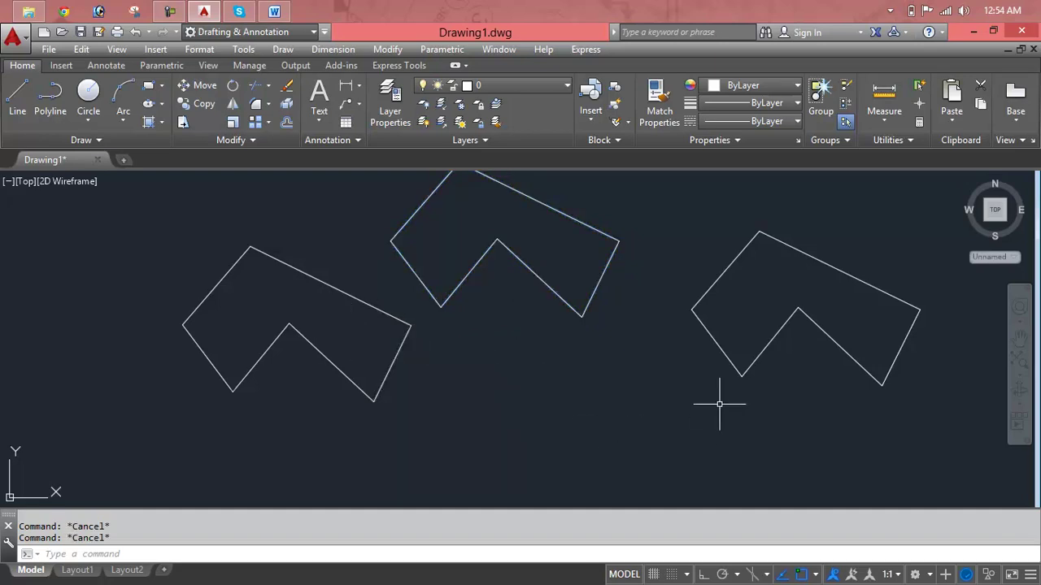
# Step: Move the right chevron region down beneath the boundary polyline, using its lower vertex as base
pyautogui.click(720, 404)
pyautogui.write('m')
pyautogui.press('Return')
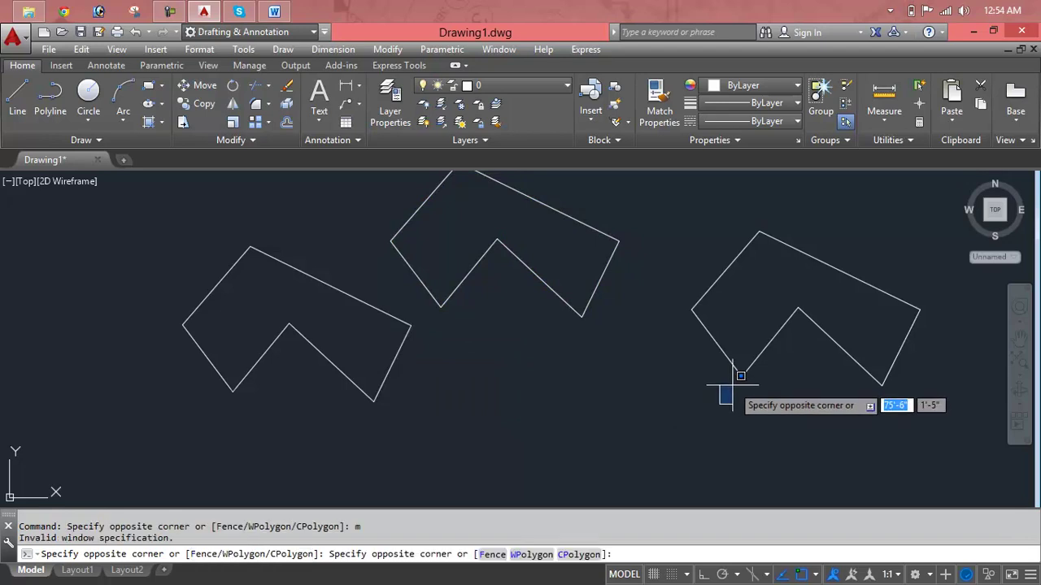
pyautogui.press('Escape')
pyautogui.press('Escape')
pyautogui.press('Escape')
pyautogui.write('m')
pyautogui.press('Return')
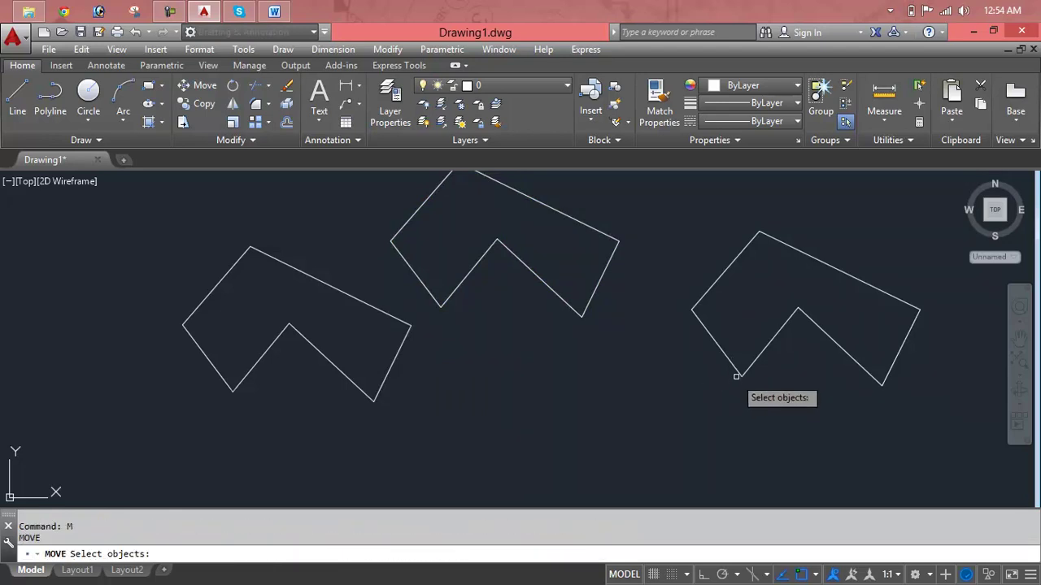
pyautogui.click(736, 371)
pyautogui.press('Return')
pyautogui.click(740, 376)
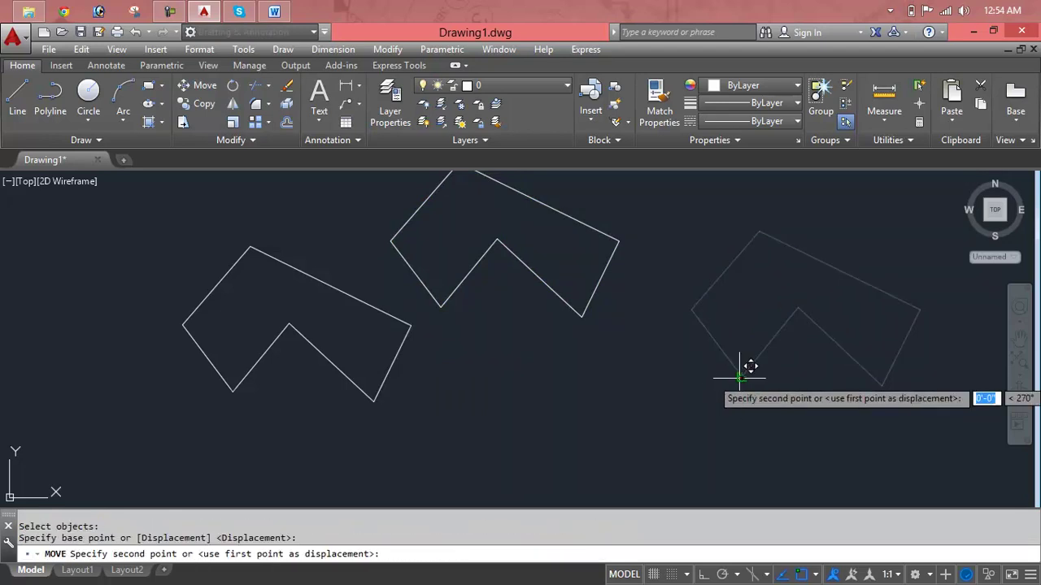
pyautogui.click(523, 477)
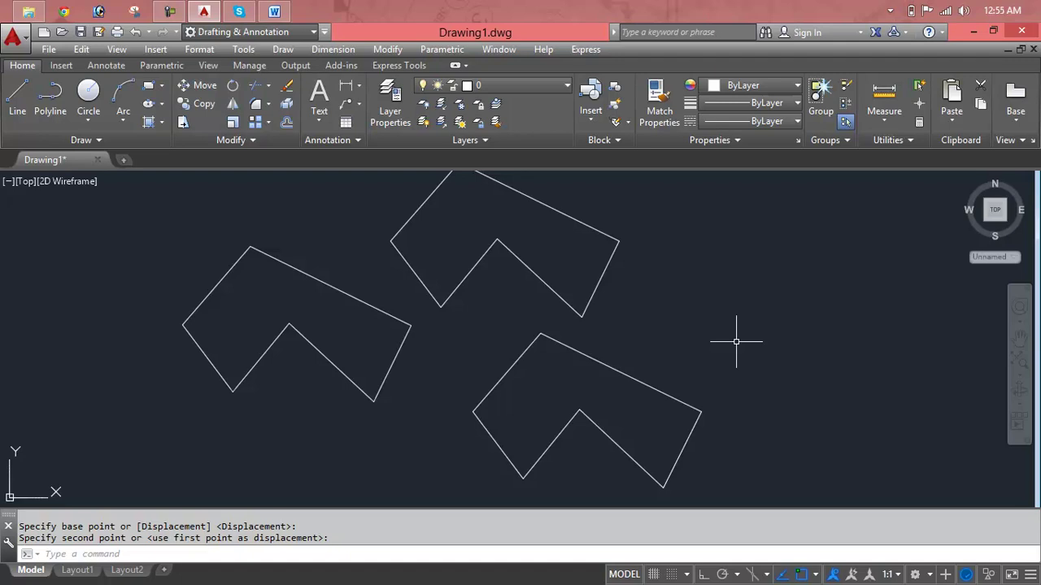
# Step: Window-select all three chevrons and erase them, leaving the drawing empty
pyautogui.scroll(-4, 736, 342)
pyautogui.click(804, 185)
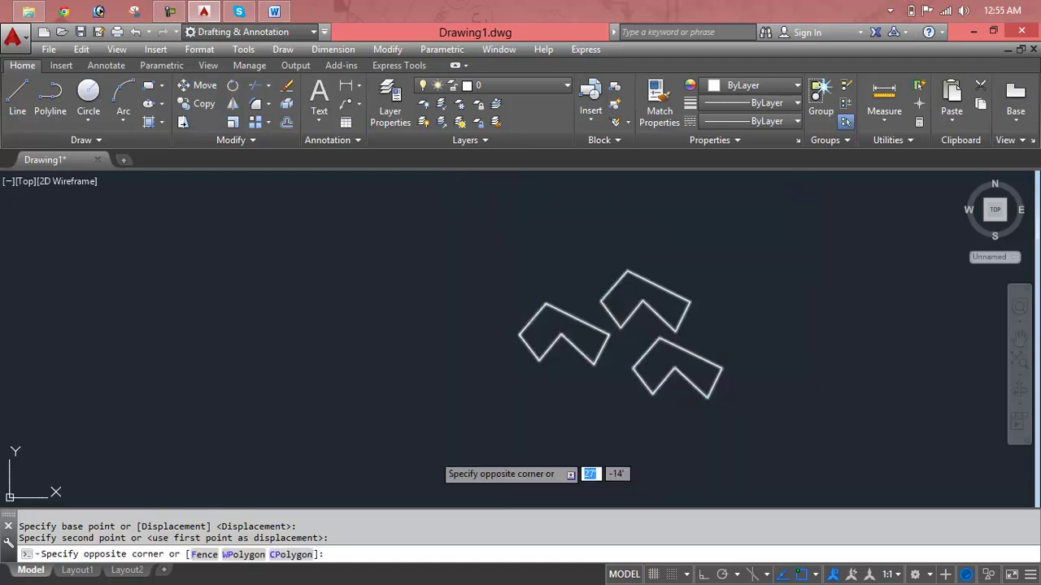
pyautogui.click(433, 453)
pyautogui.press('Delete')
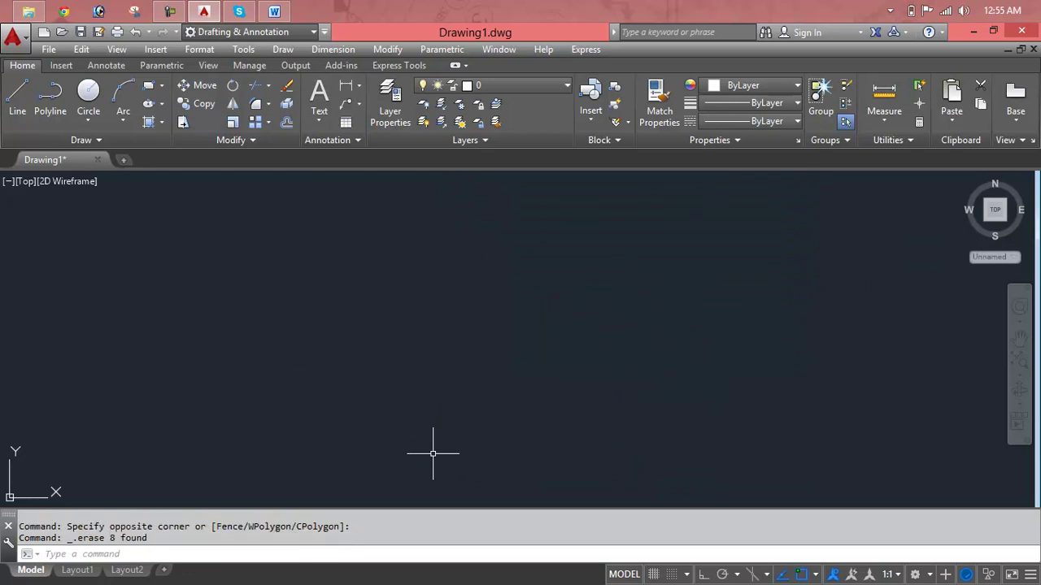